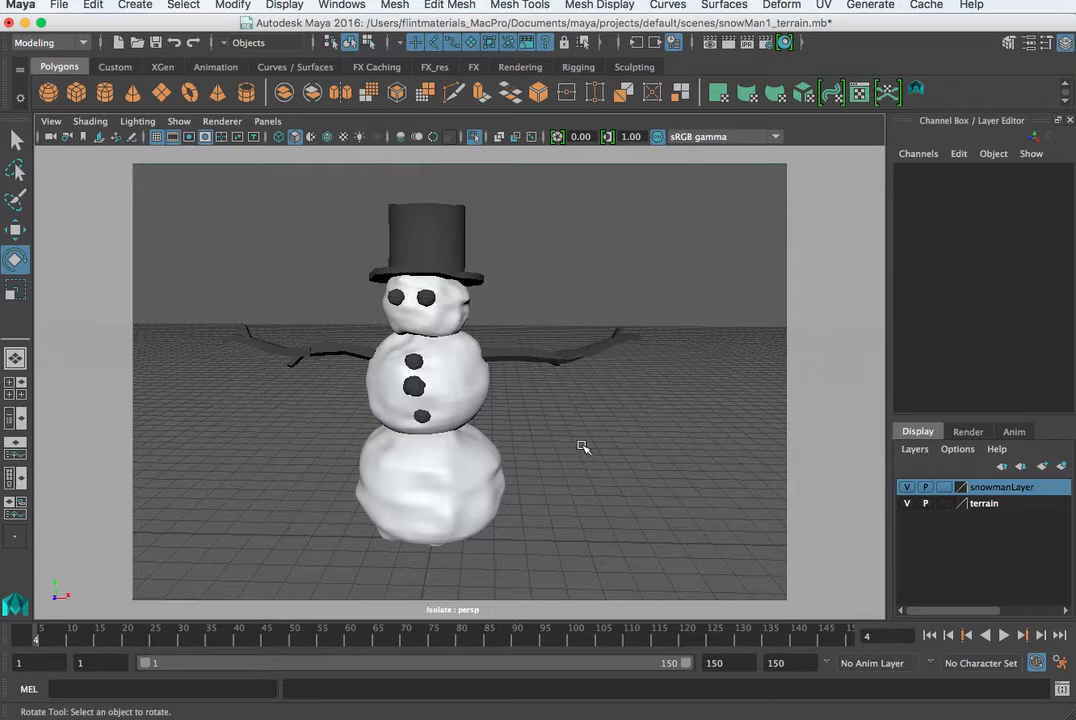
Turn off the isolated view of the snowman to show the whole scene, and isolate the snowman again
key(alt+shift+v)
click(434, 511)
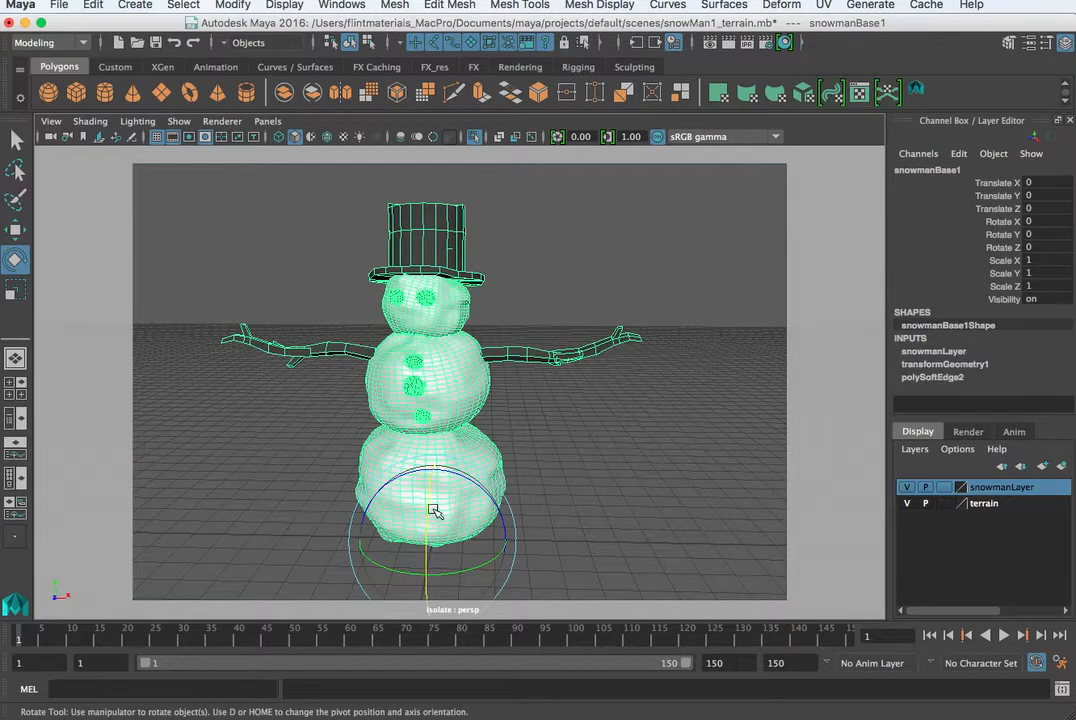
click(180, 122)
mouse_move(178, 142)
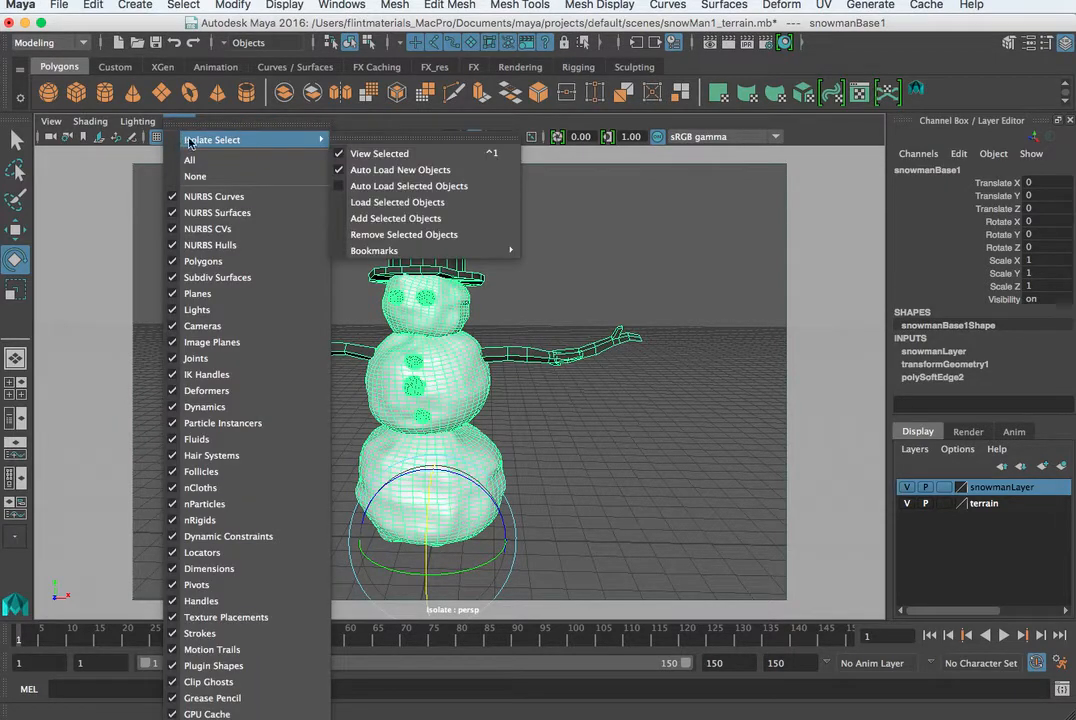
click(378, 153)
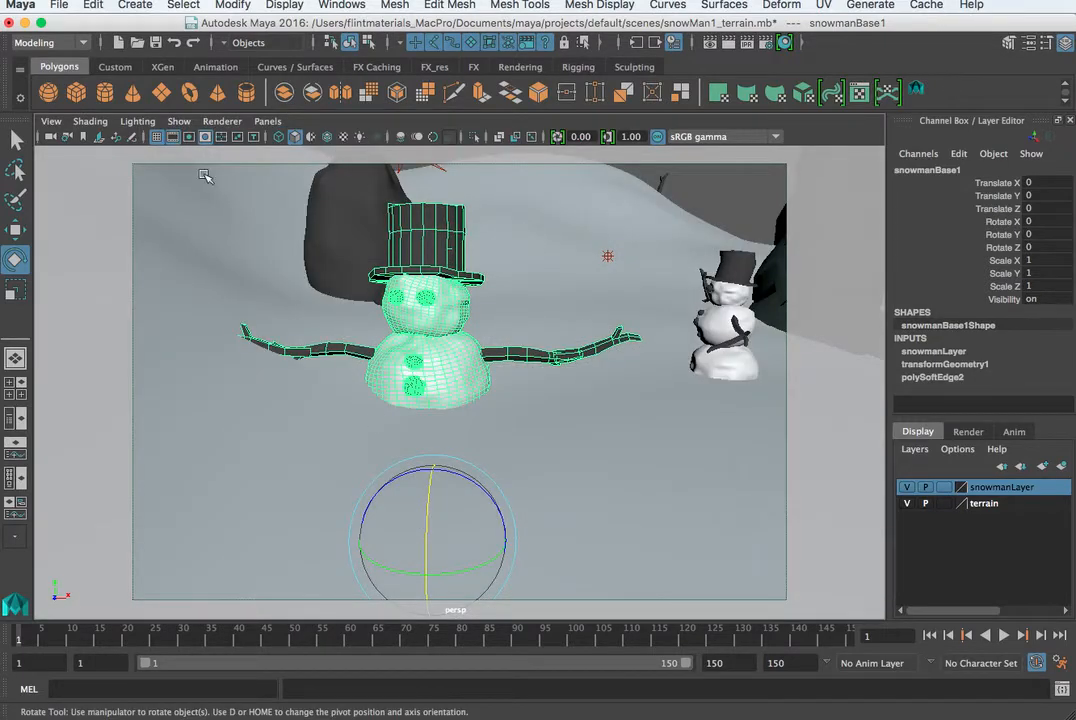
click(180, 122)
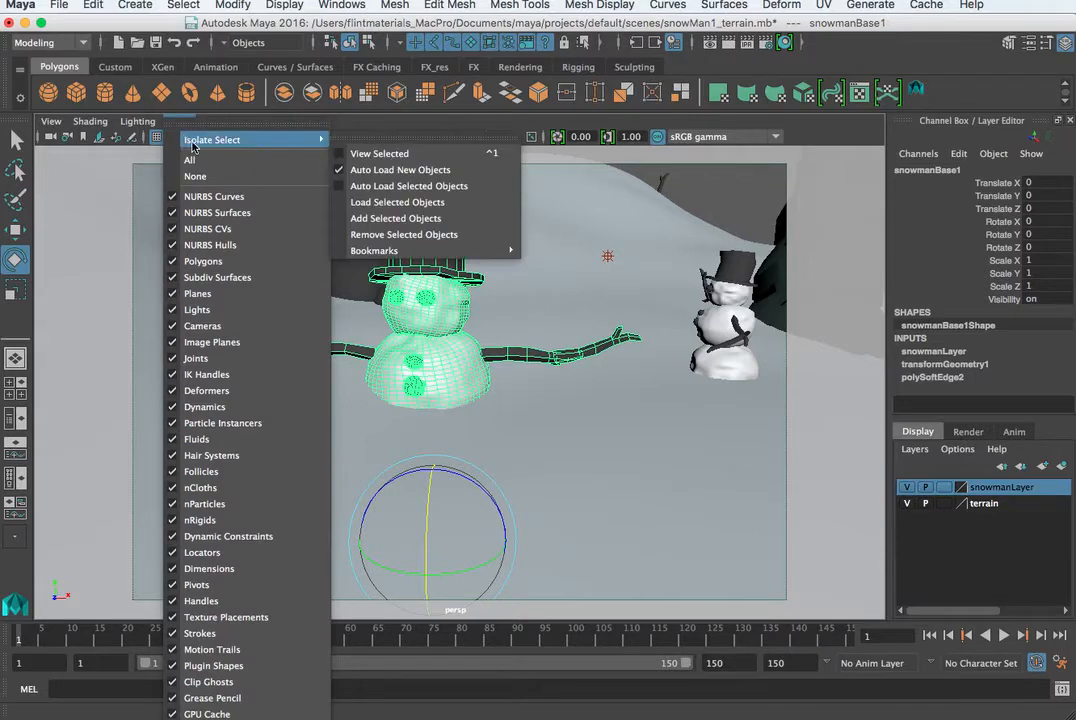
click(355, 148)
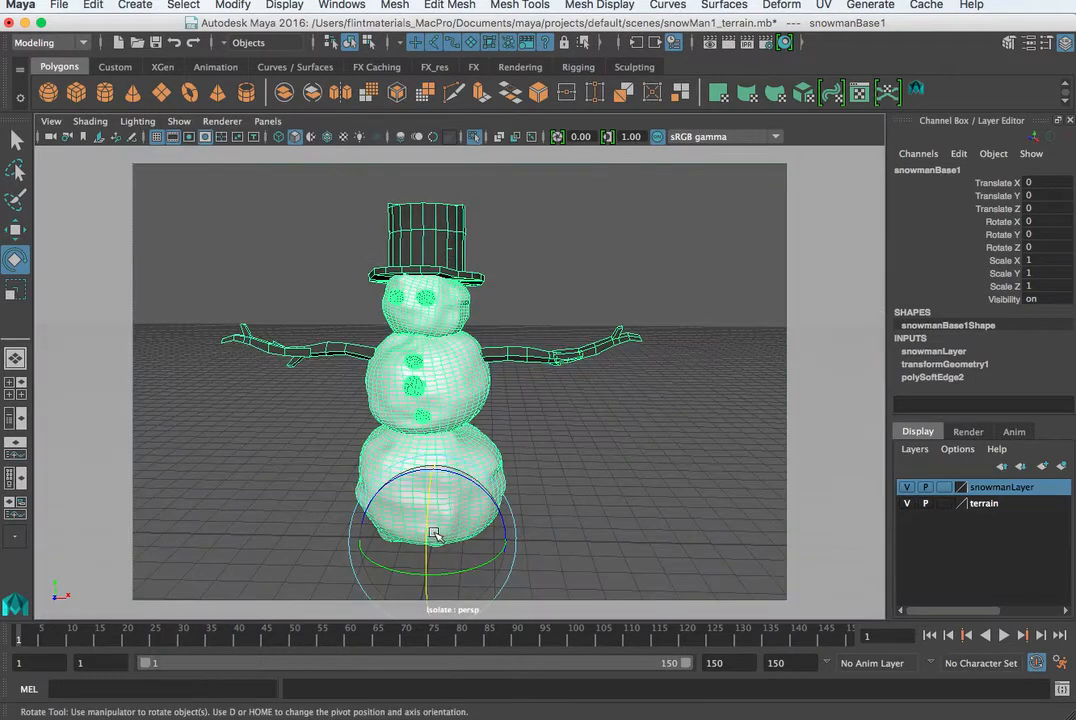
Set the left forearm's Rotate Z to 0 and deselect it
click(604, 350)
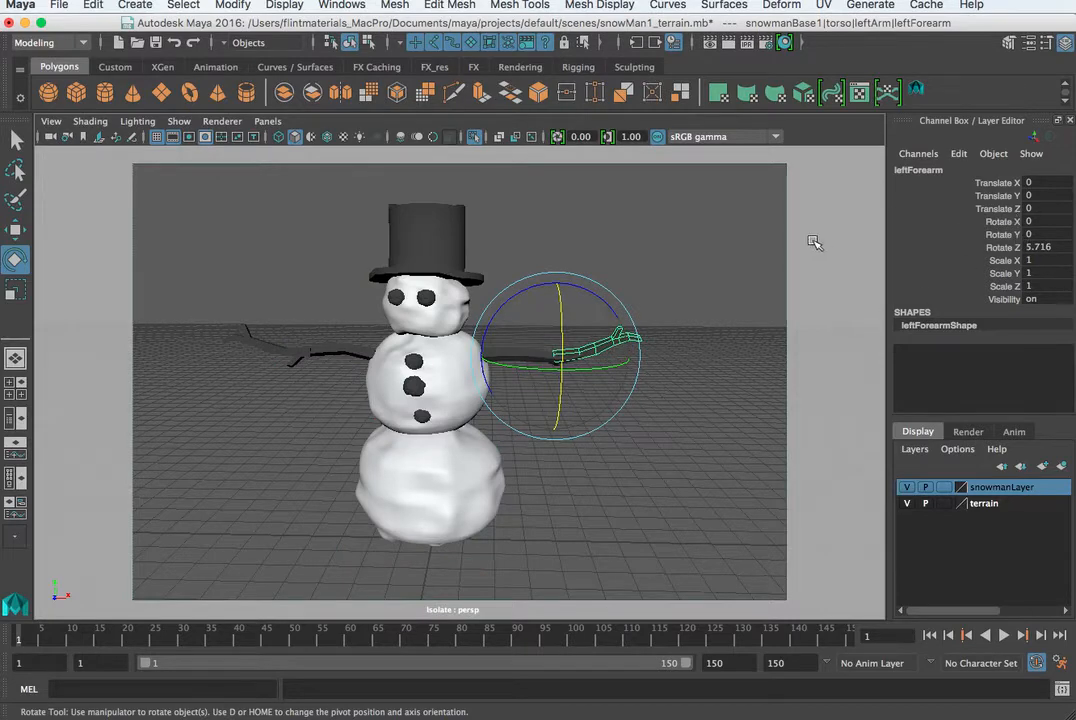
double_click(1038, 247)
text(0)
key(Return)
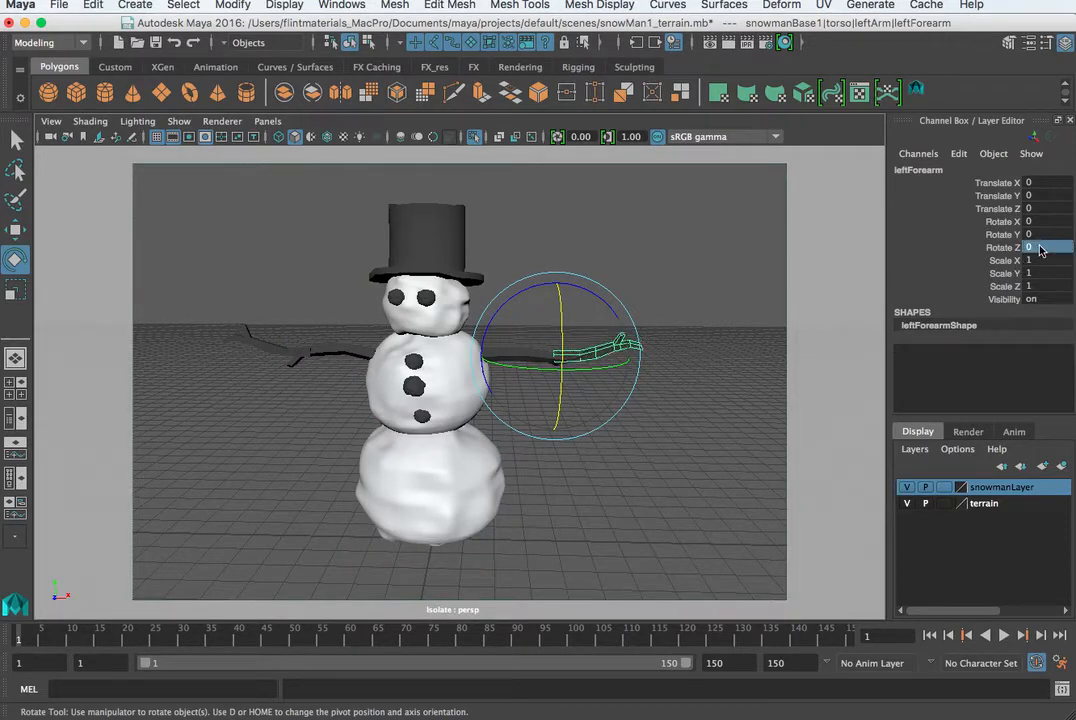
click(726, 440)
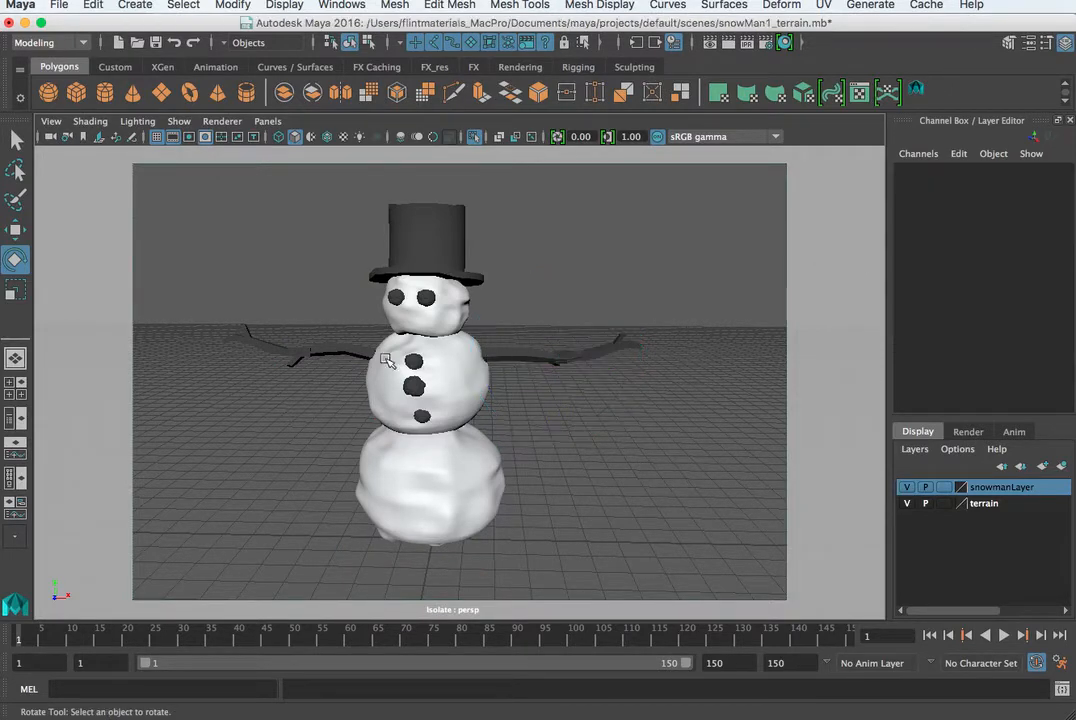
click(585, 354)
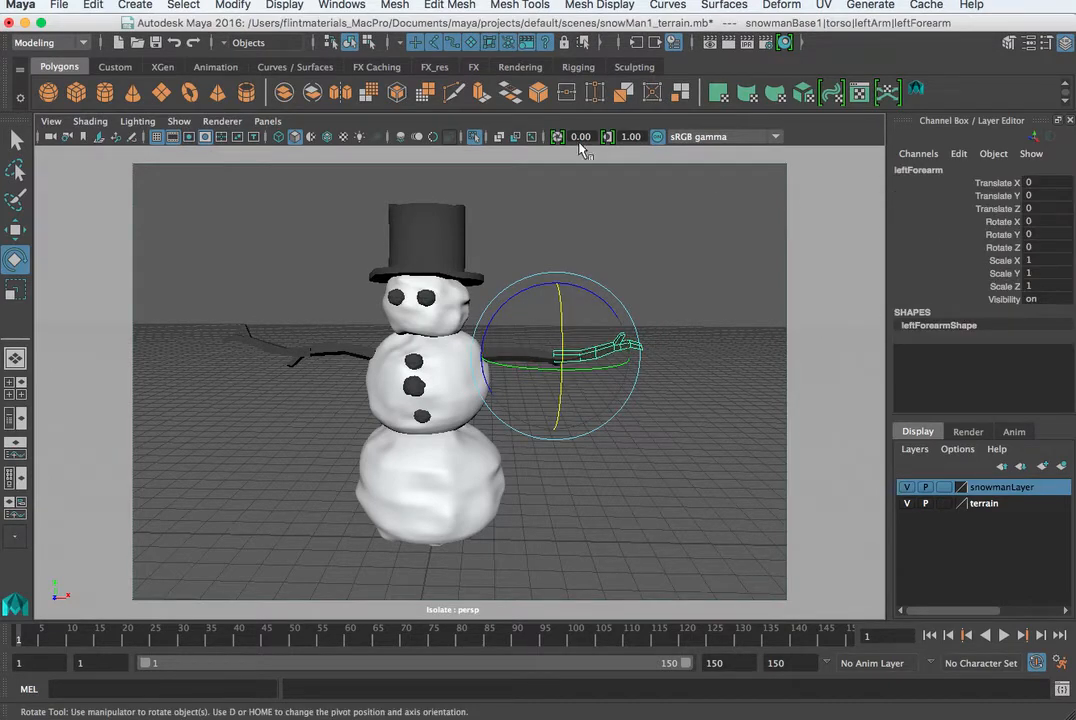
click(183, 5)
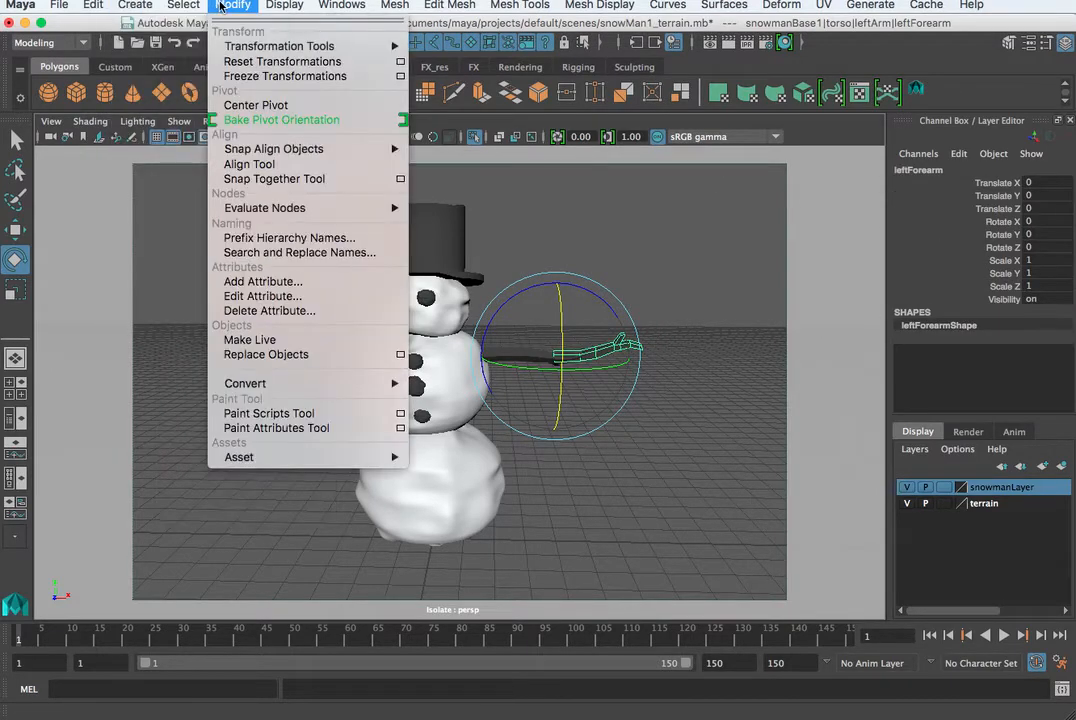
click(692, 299)
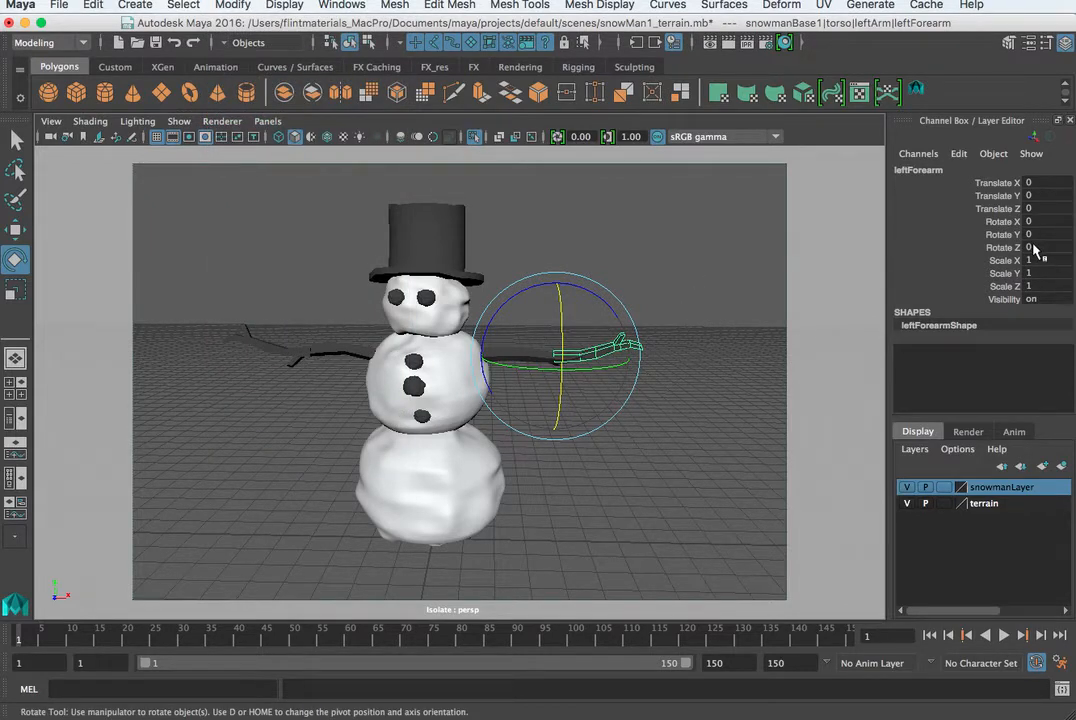
click(672, 361)
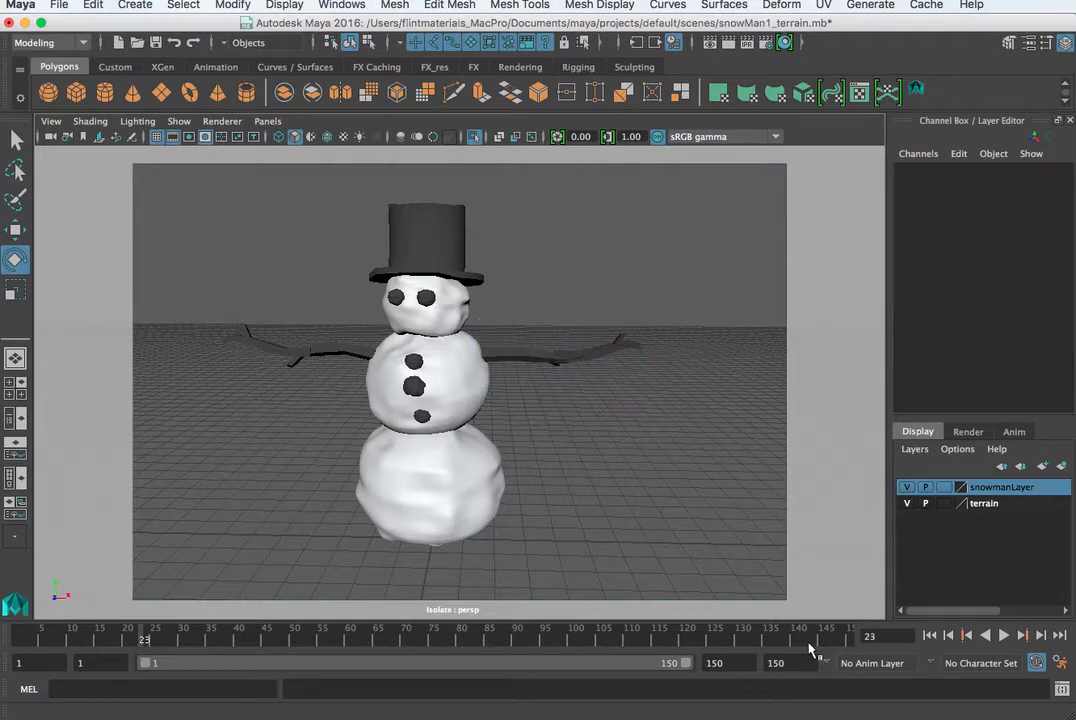
Scrub the current time through frames 23 and 39 and back to frame 1
click(145, 640)
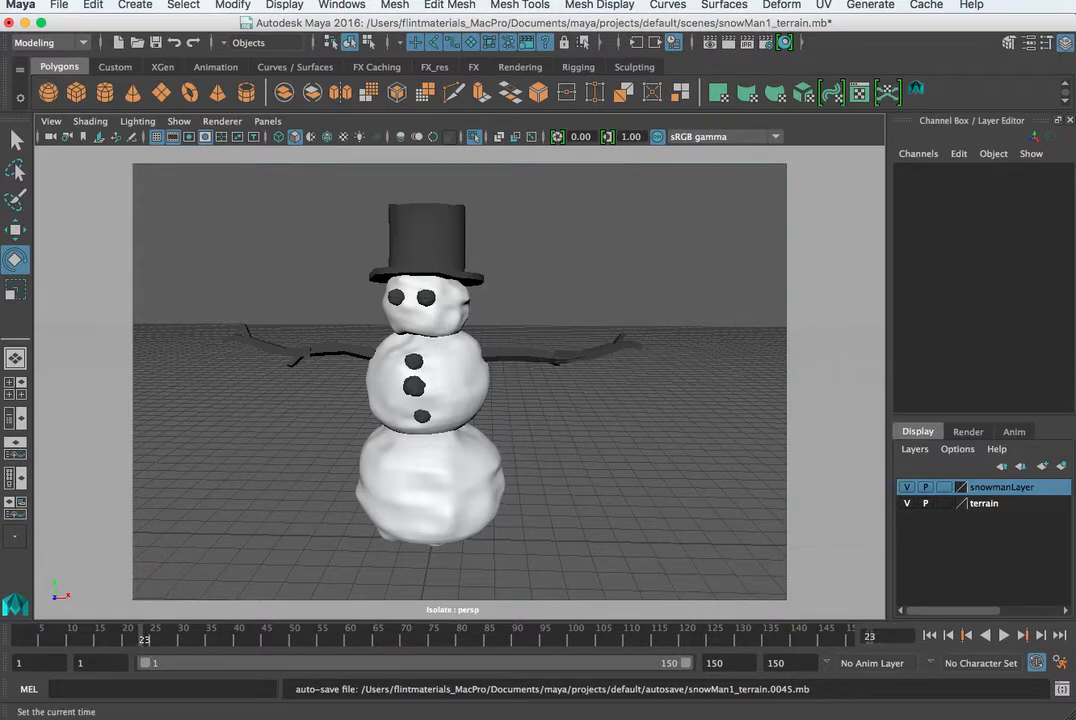
click(233, 640)
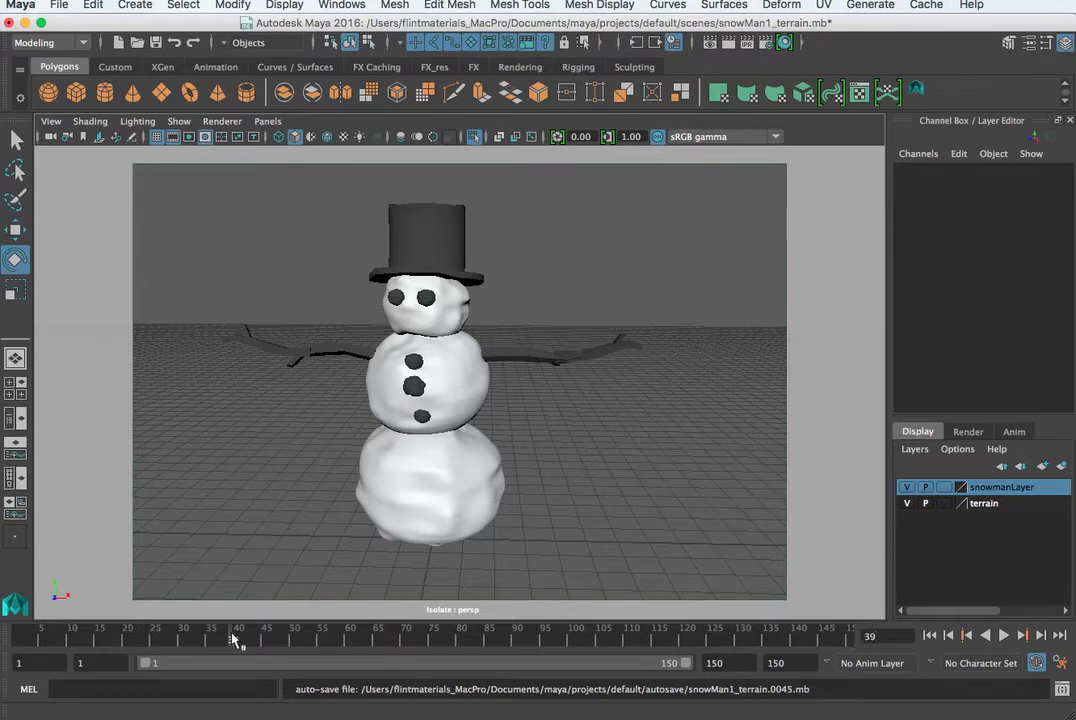
drag(233, 640, 18, 640)
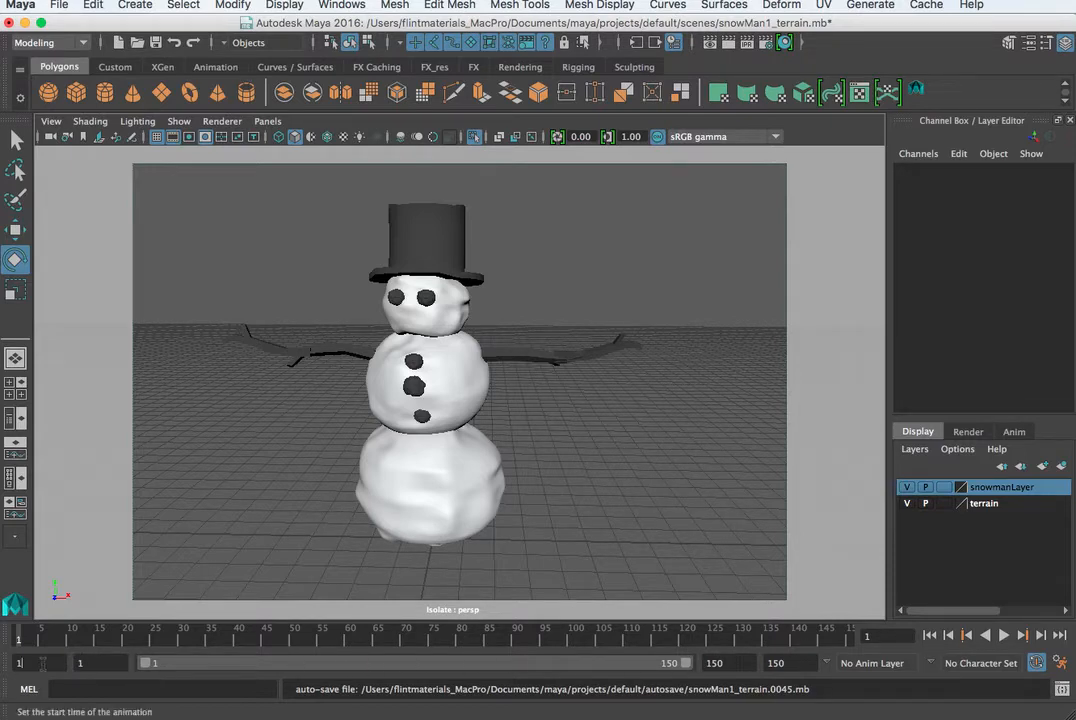
Try an animation end time of 500 and a shorter playback range, and restore the range to 1–150
click(776, 663)
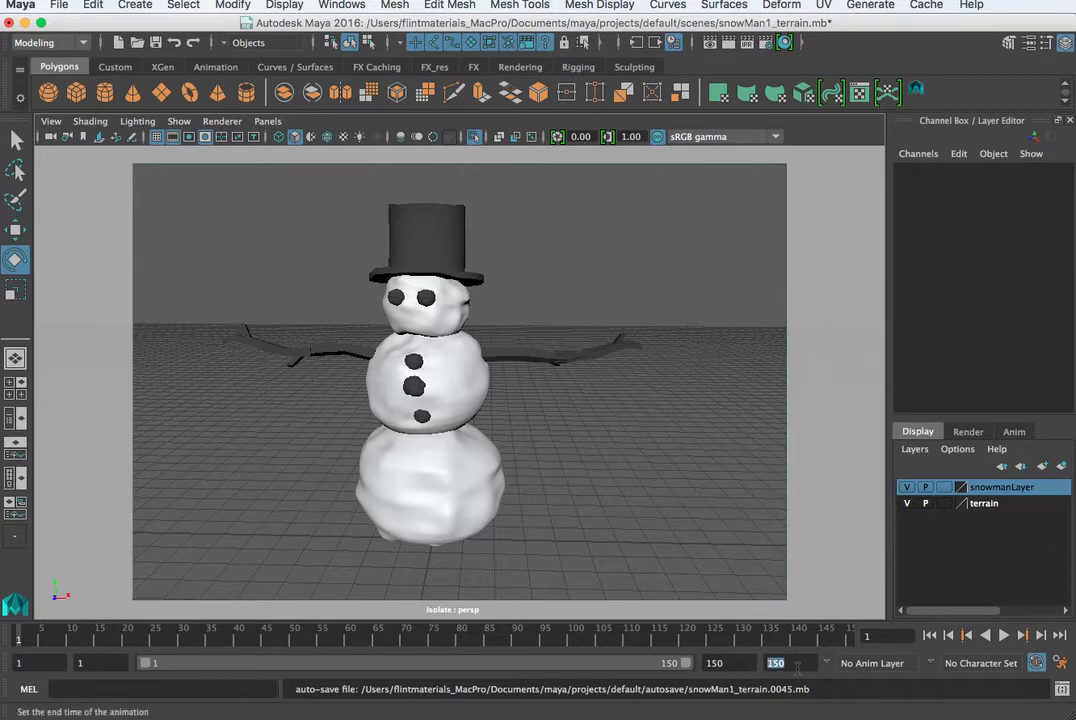
text(50)
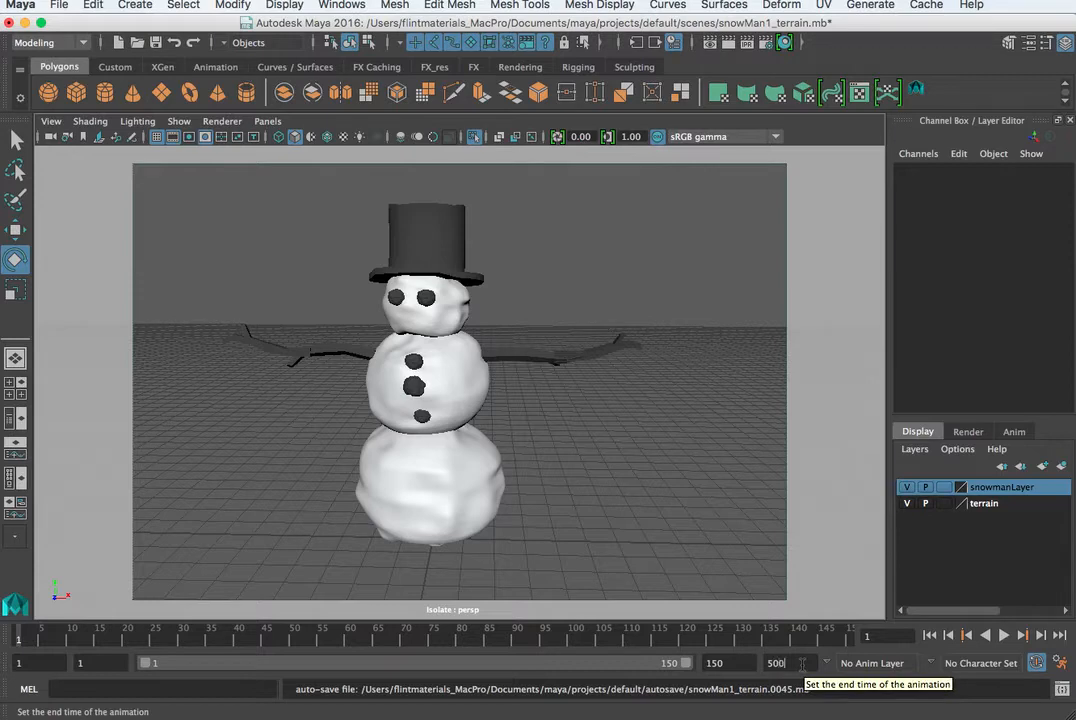
key(Return)
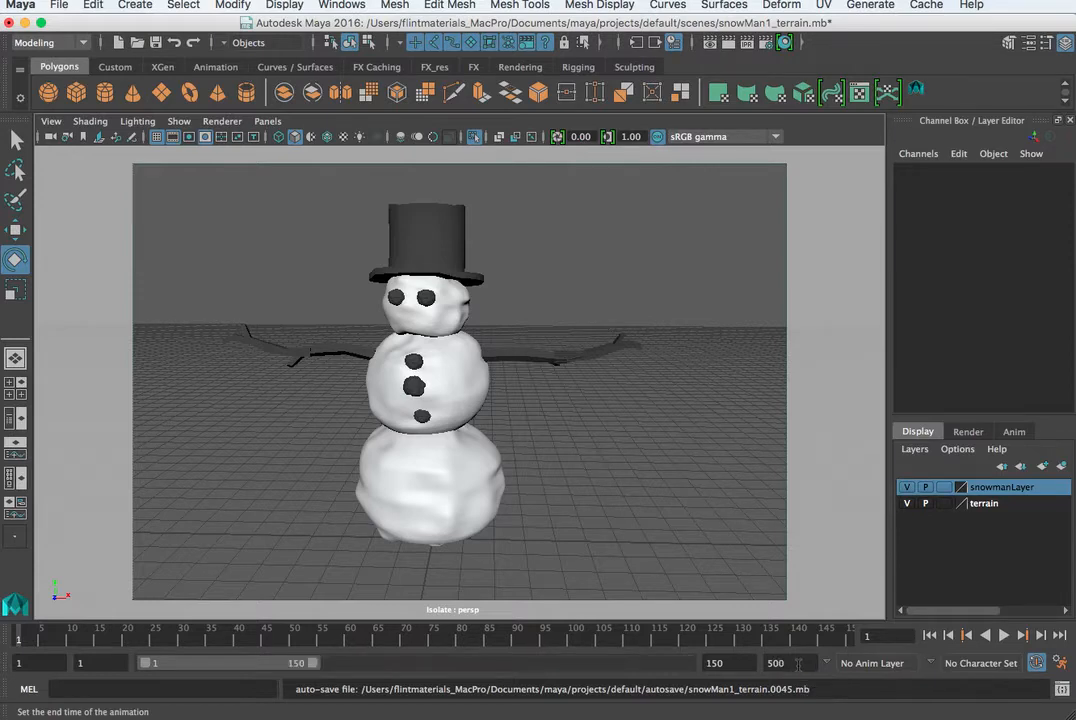
drag(100, 665, 74, 666)
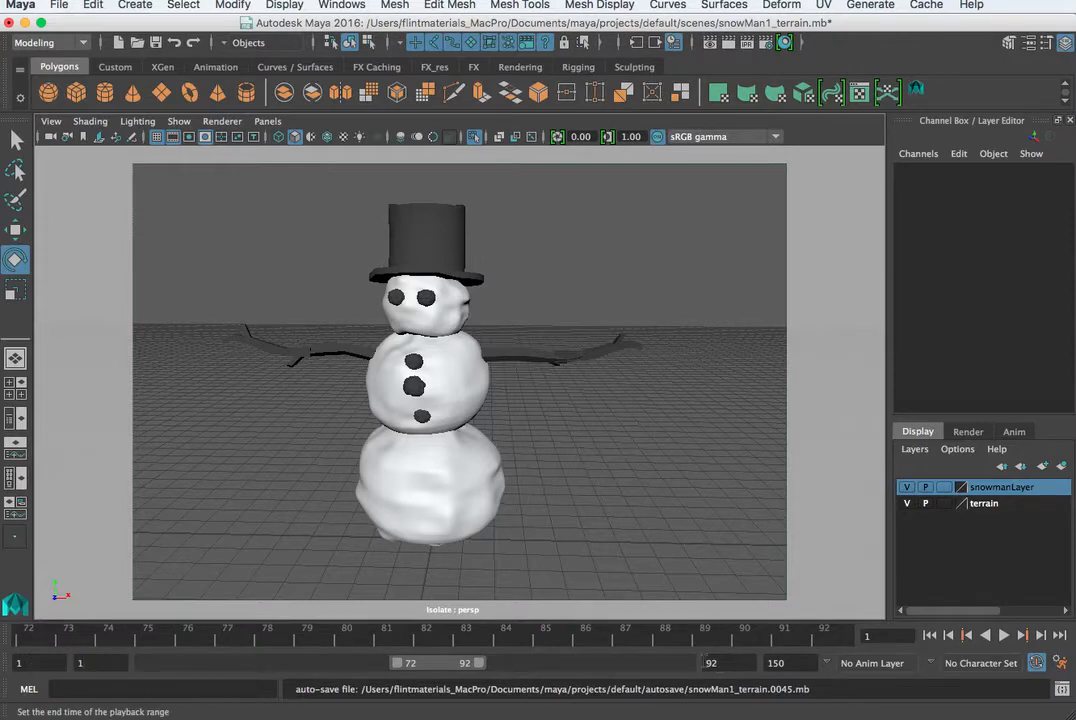
key(Tab)
key(Return)
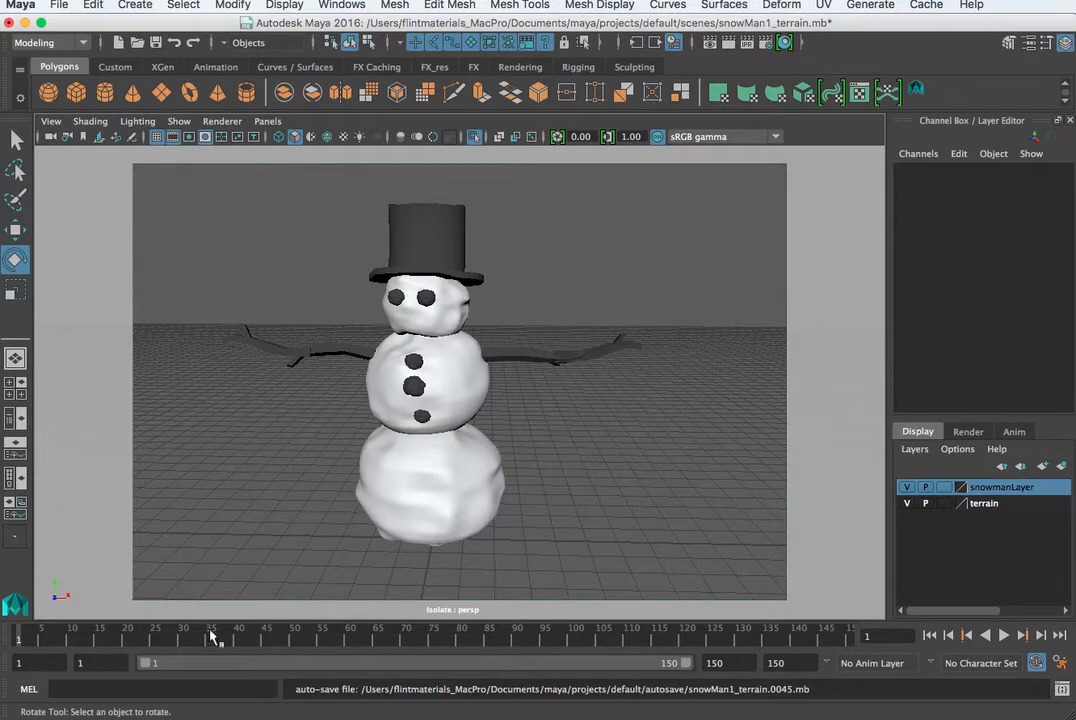
Play the animation, scrub the current time back to the beginning, and start and stop playback
key(alt+v)
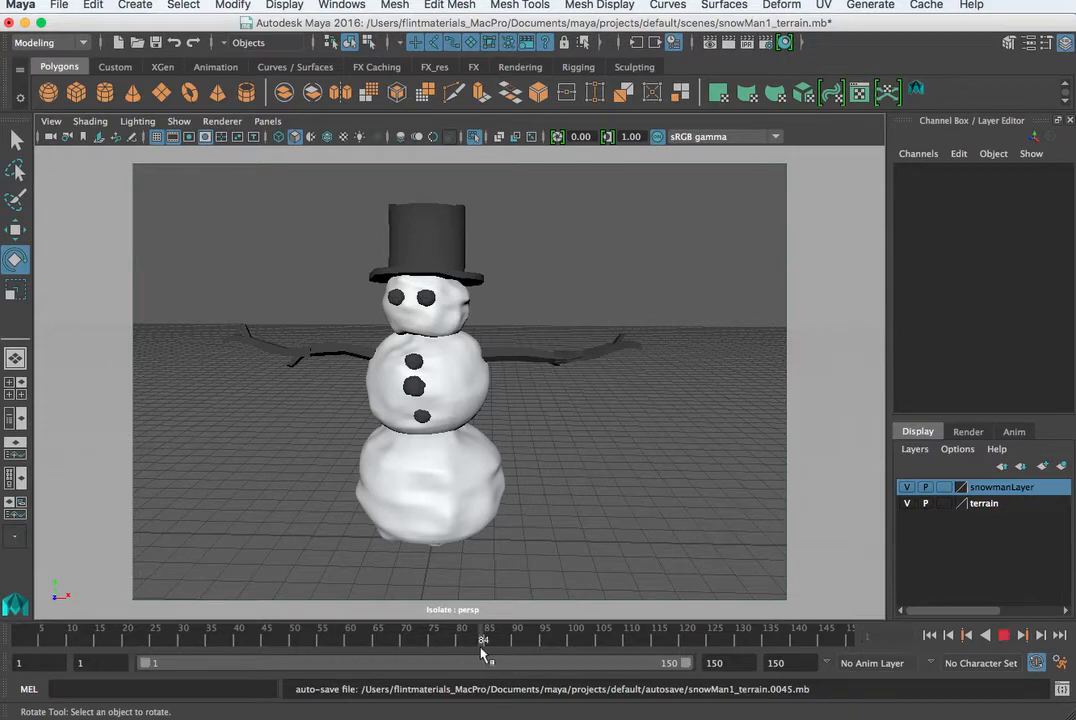
drag(482, 650, 14, 641)
click(1005, 637)
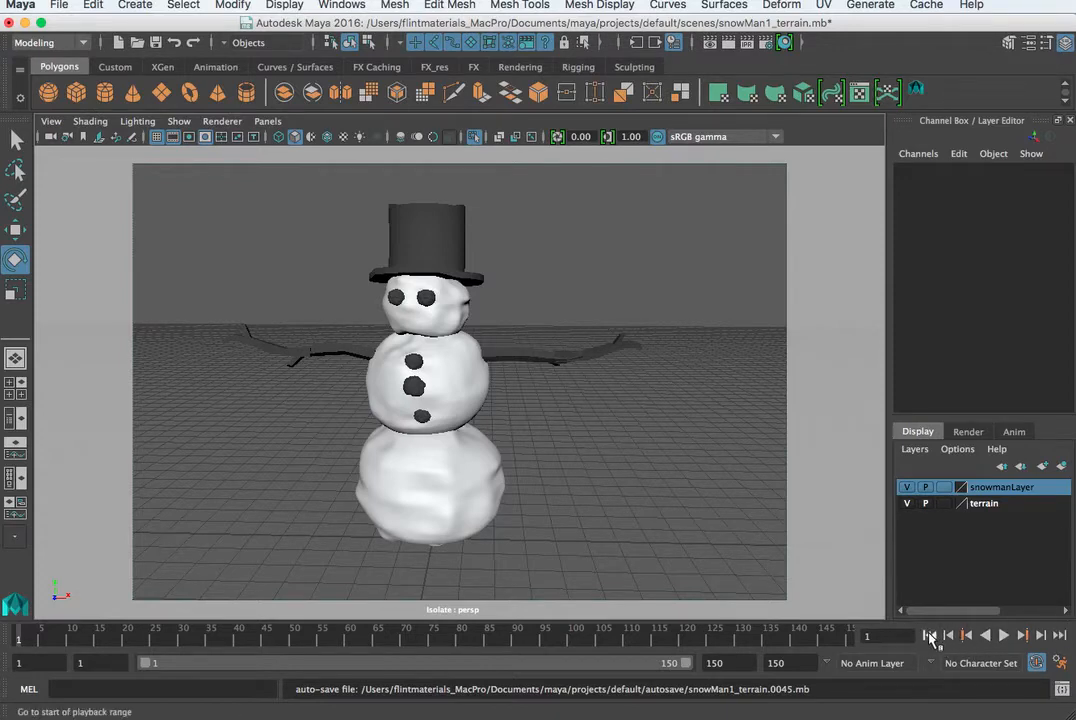
Jump to the last frame, step back through several frames, and play the animation forwards from there
click(1060, 636)
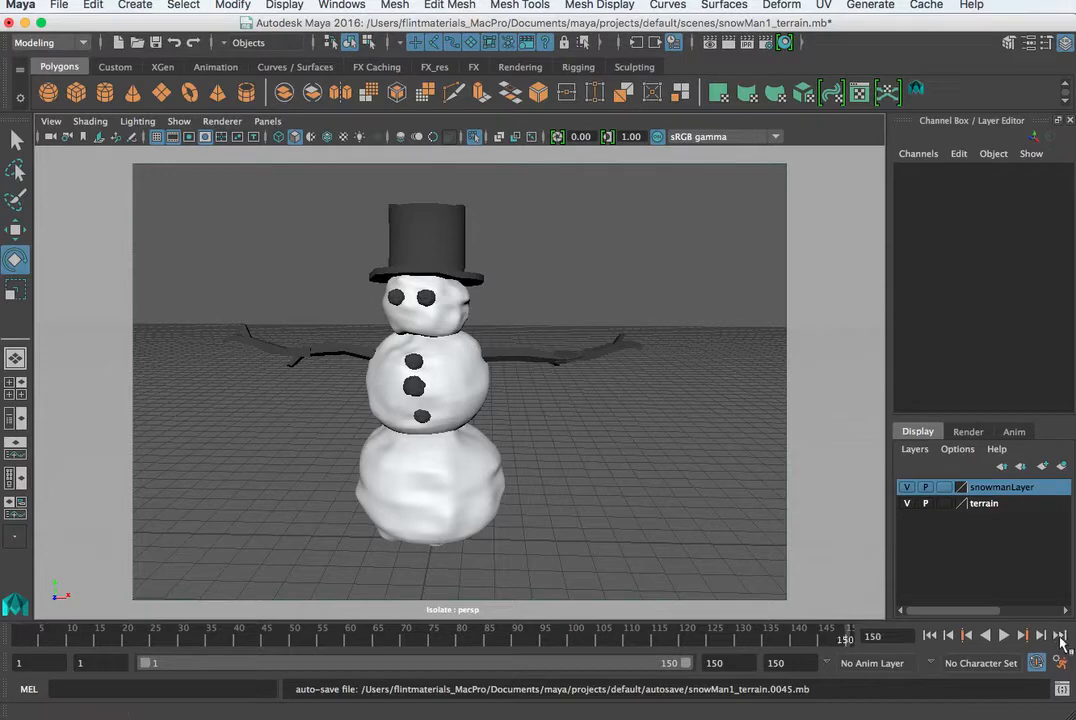
click(949, 636)
click(949, 636)
click(949, 636)
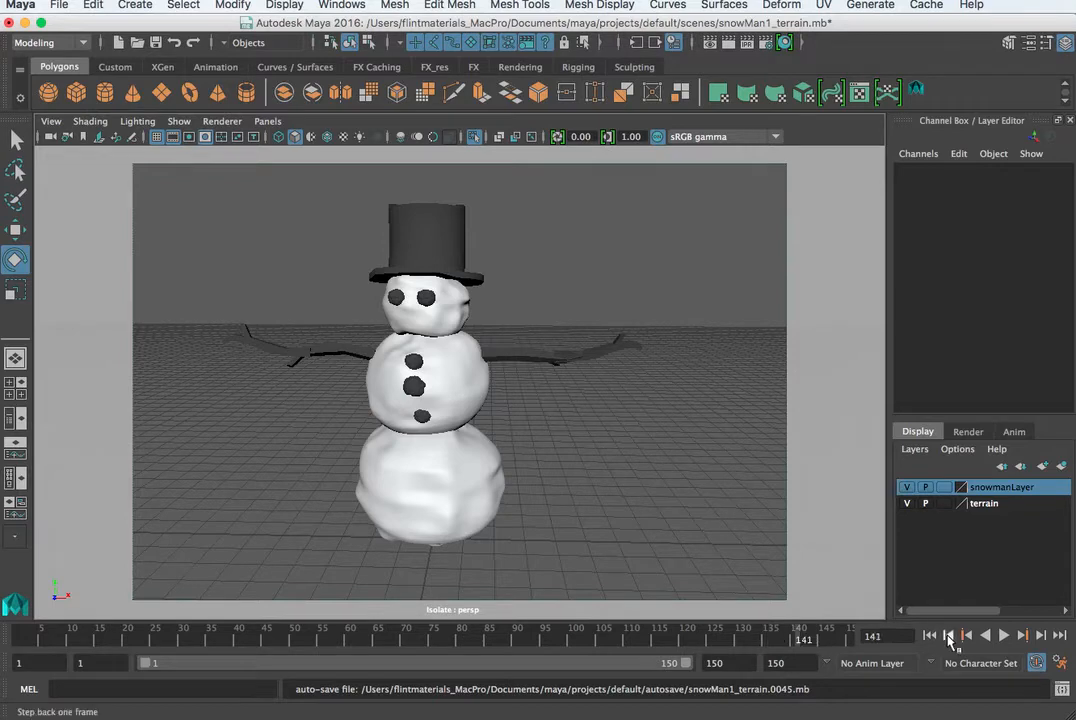
click(966, 636)
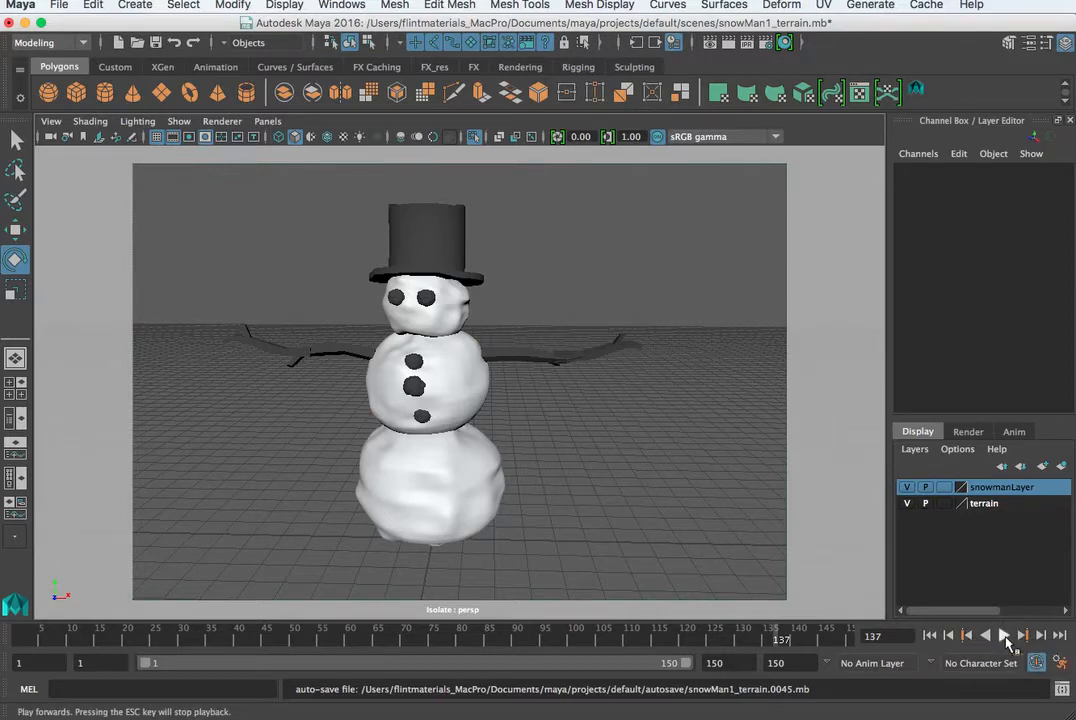
click(1004, 637)
click(1005, 637)
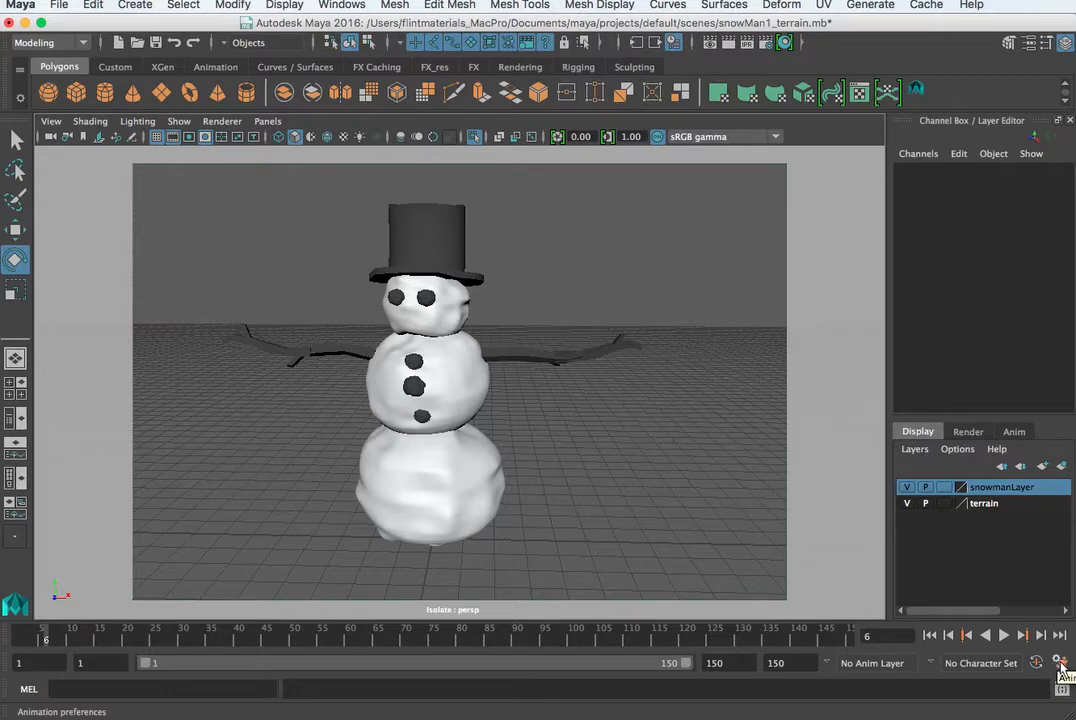
Key the left arm's Rotate Z at 0 on frame 1, undoing any trial rotation of the arm first
key(alt+shift+v)
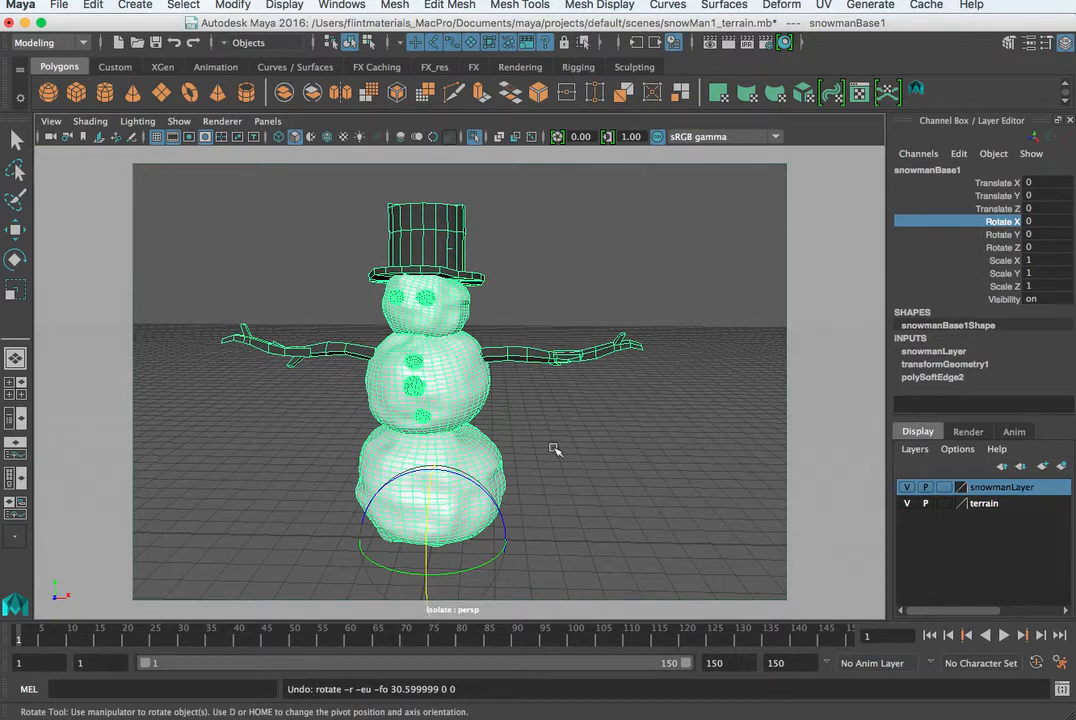
click(639, 487)
click(484, 469)
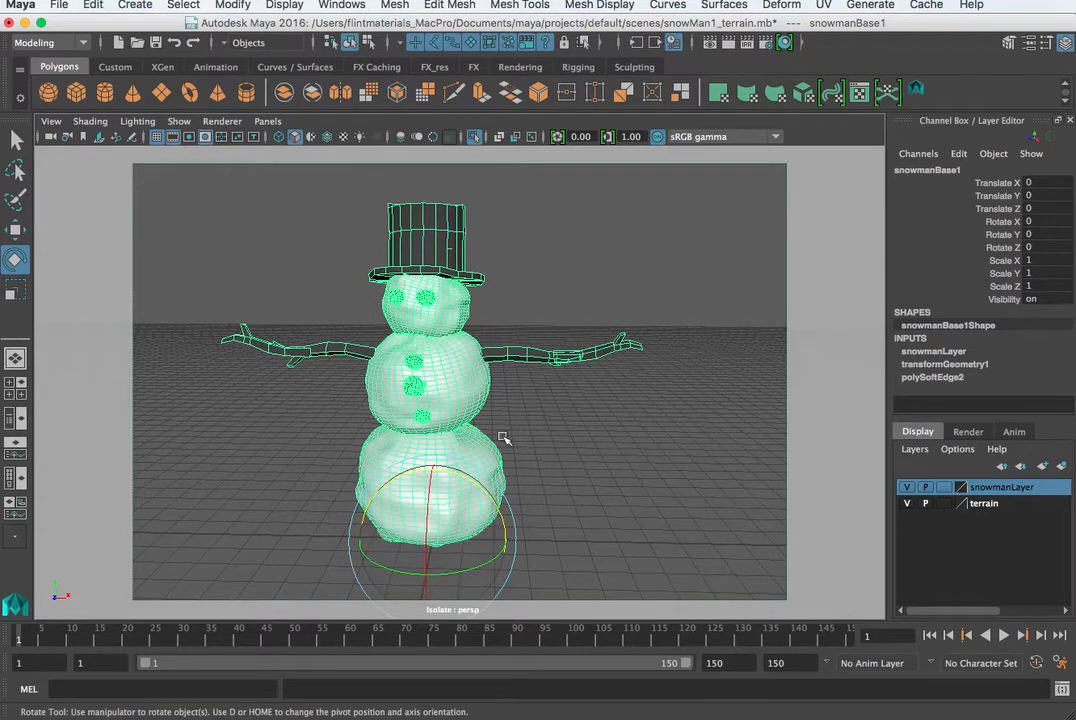
click(521, 356)
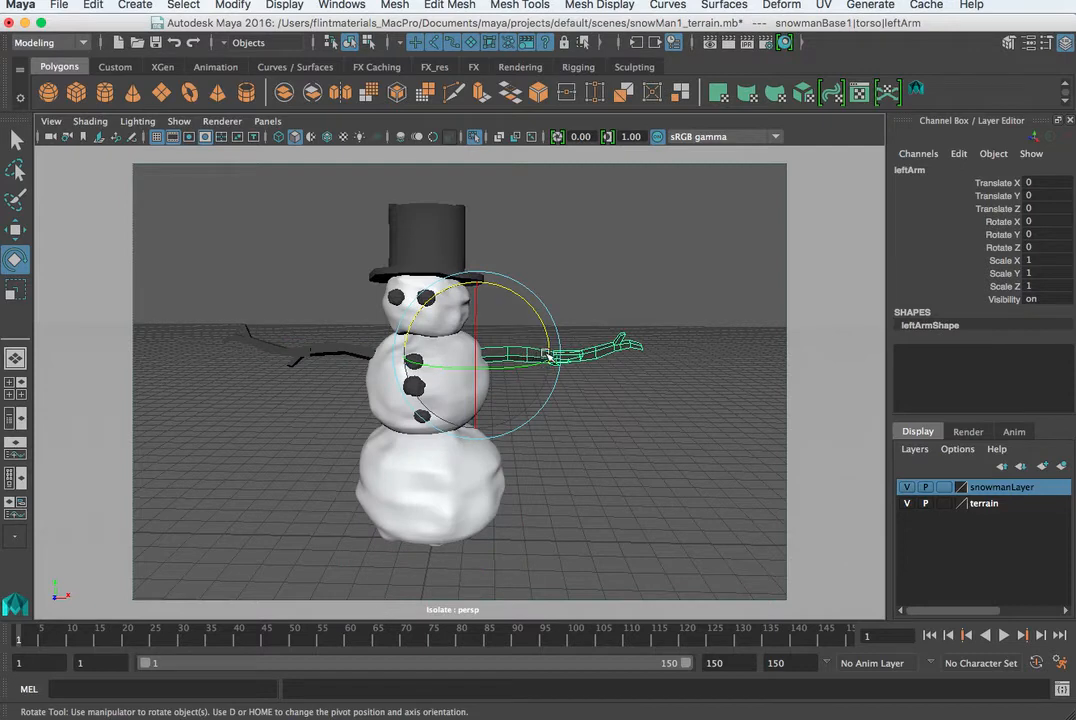
drag(557, 331, 497, 342)
key(ctrl+z)
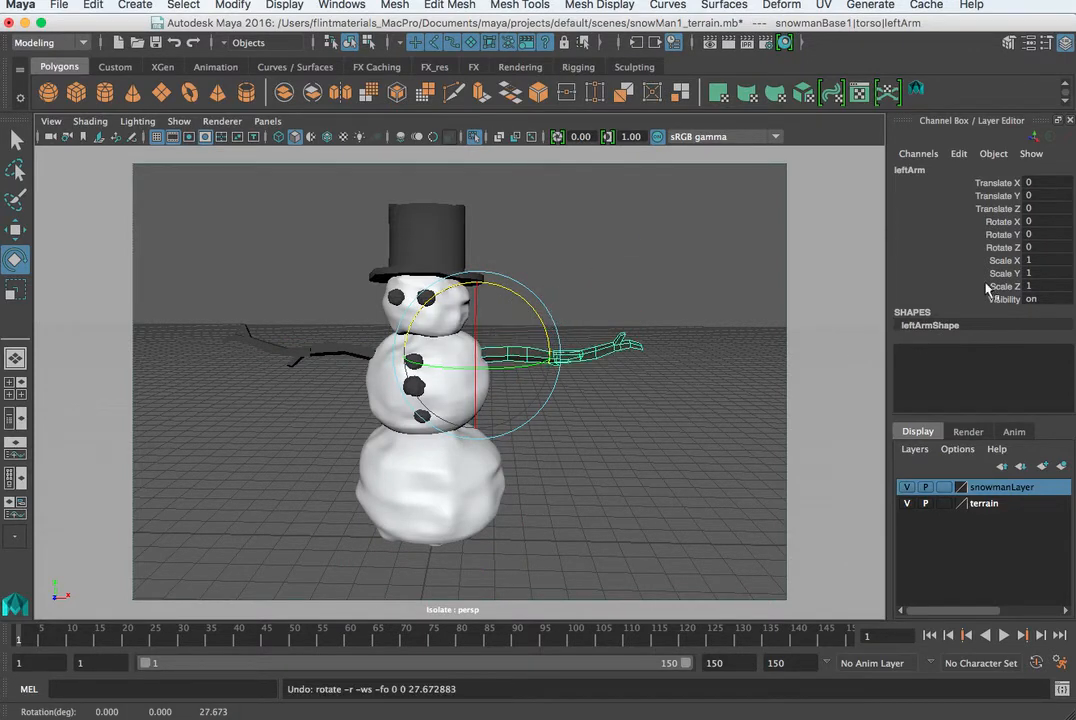
click(991, 249)
right_click(934, 252)
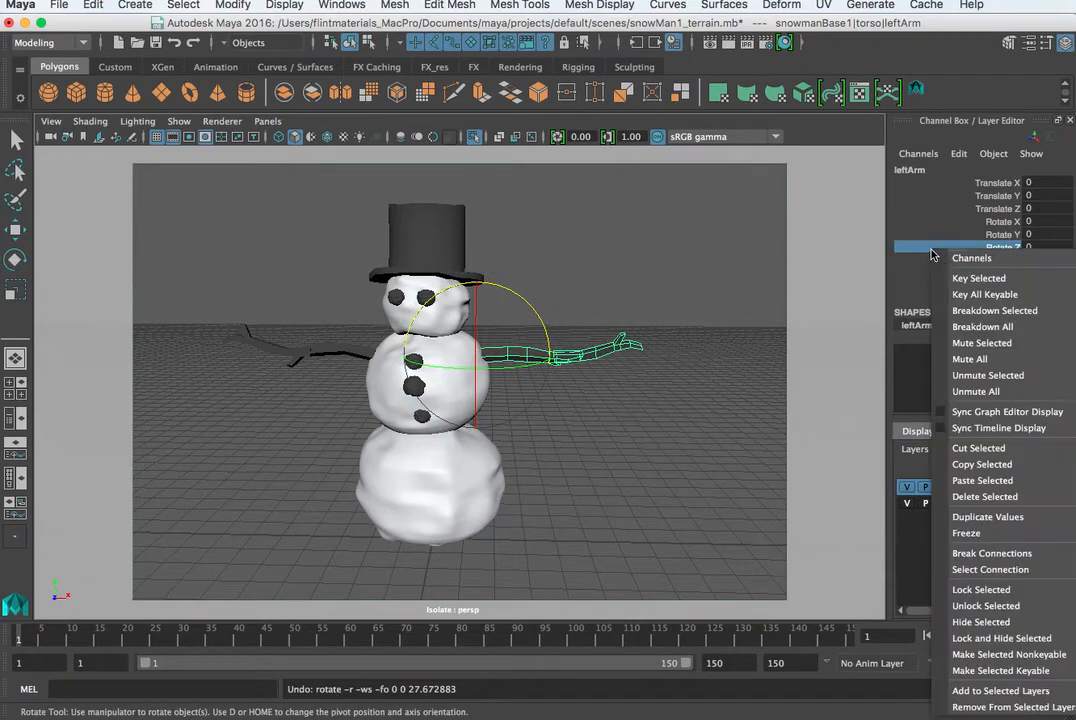
click(965, 278)
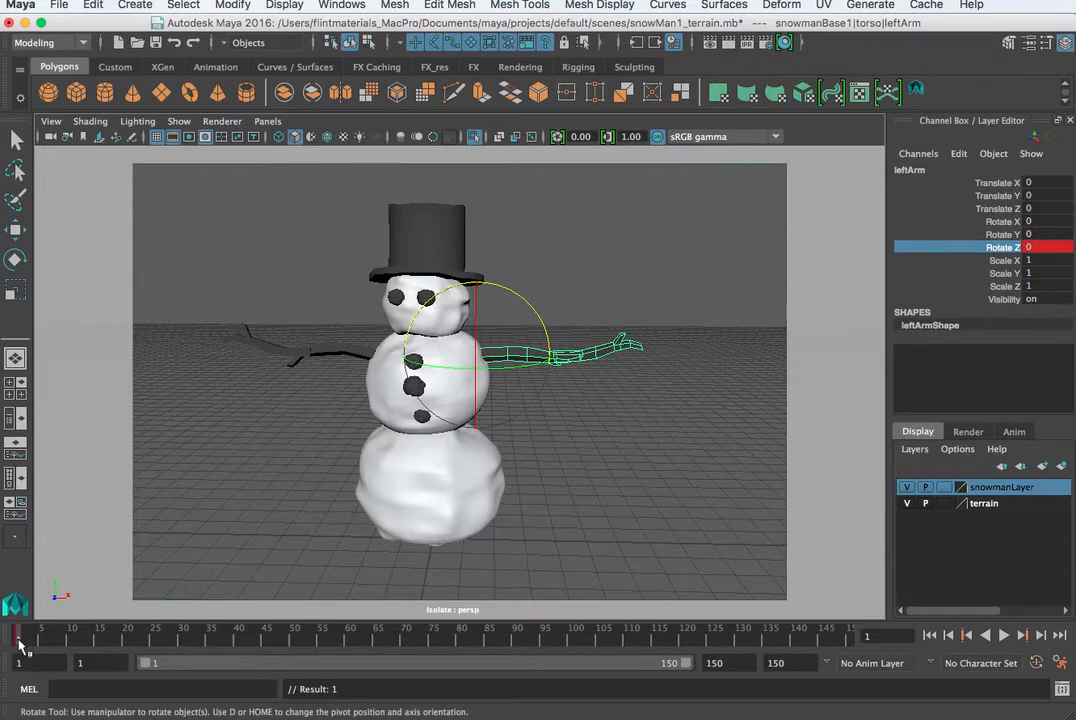
Key the left arm's Rotate Z at 0 on frame 20
drag(18, 645, 127, 647)
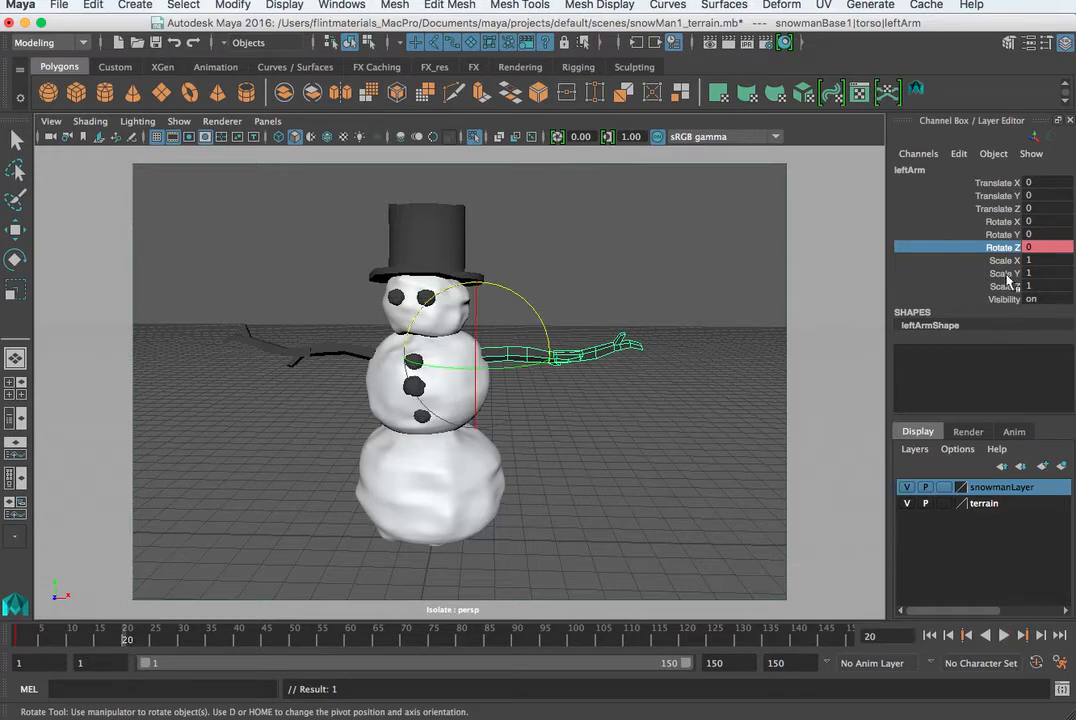
right_click(900, 247)
click(915, 273)
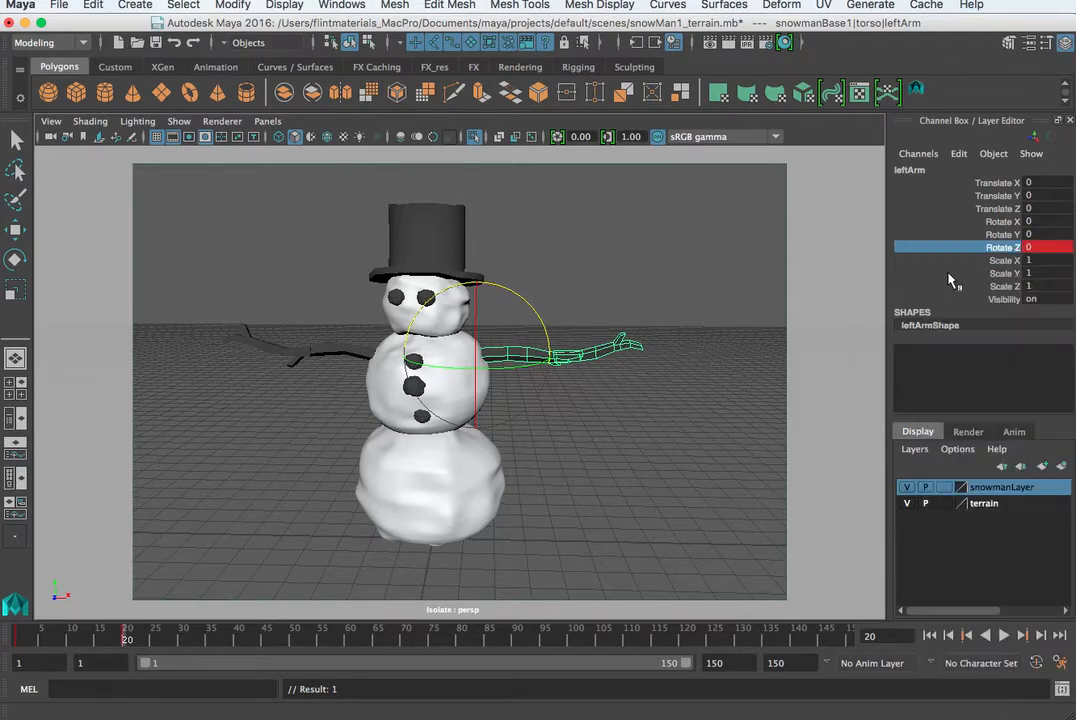
On frame 30, rotate the left arm up to a Rotate Z of about 55.7 and key that channel
mouse_move(96, 643)
mouse_down()
mouse_move(5, 640)
mouse_move(183, 648)
mouse_up()
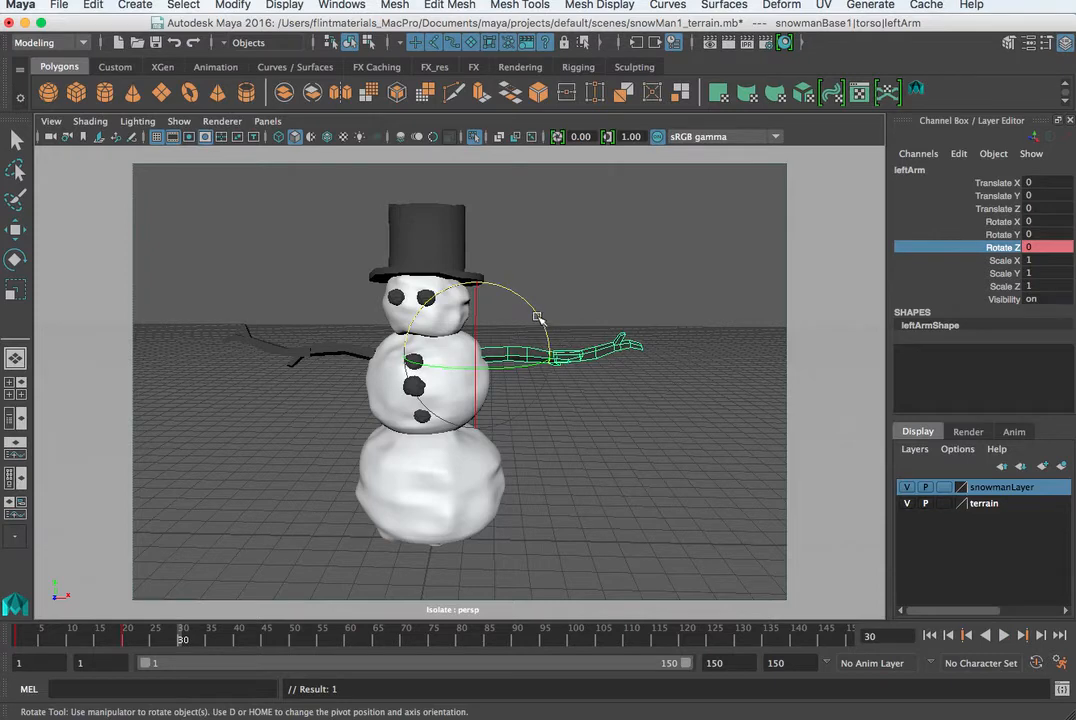
drag(538, 317, 555, 248)
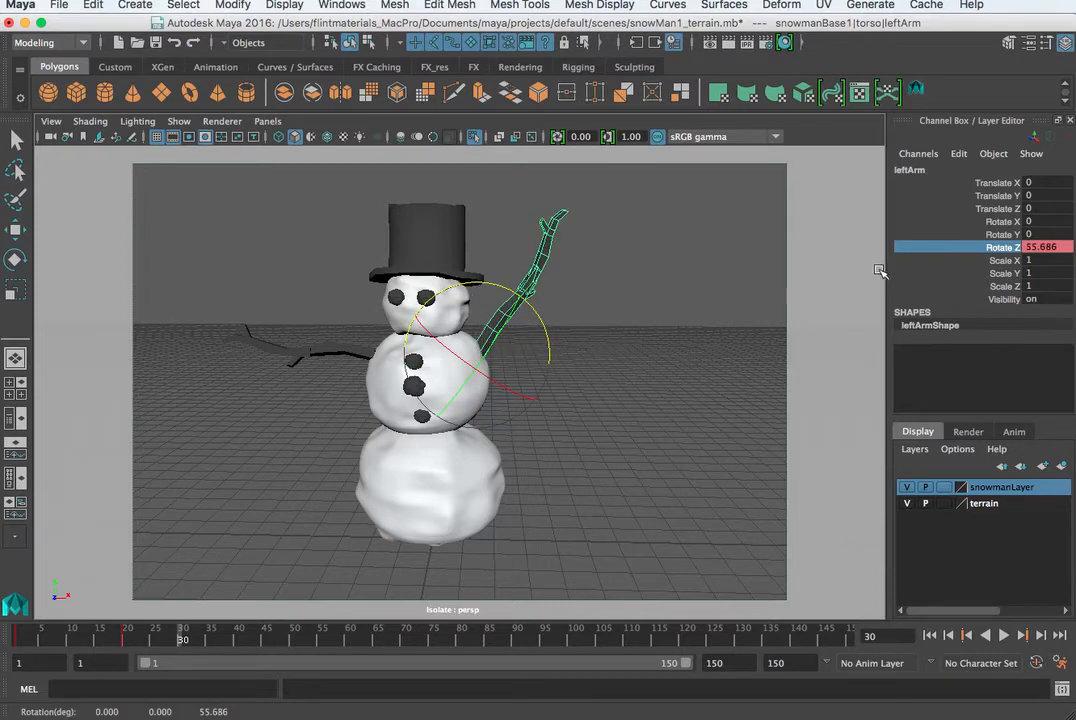
right_click(940, 253)
click(962, 272)
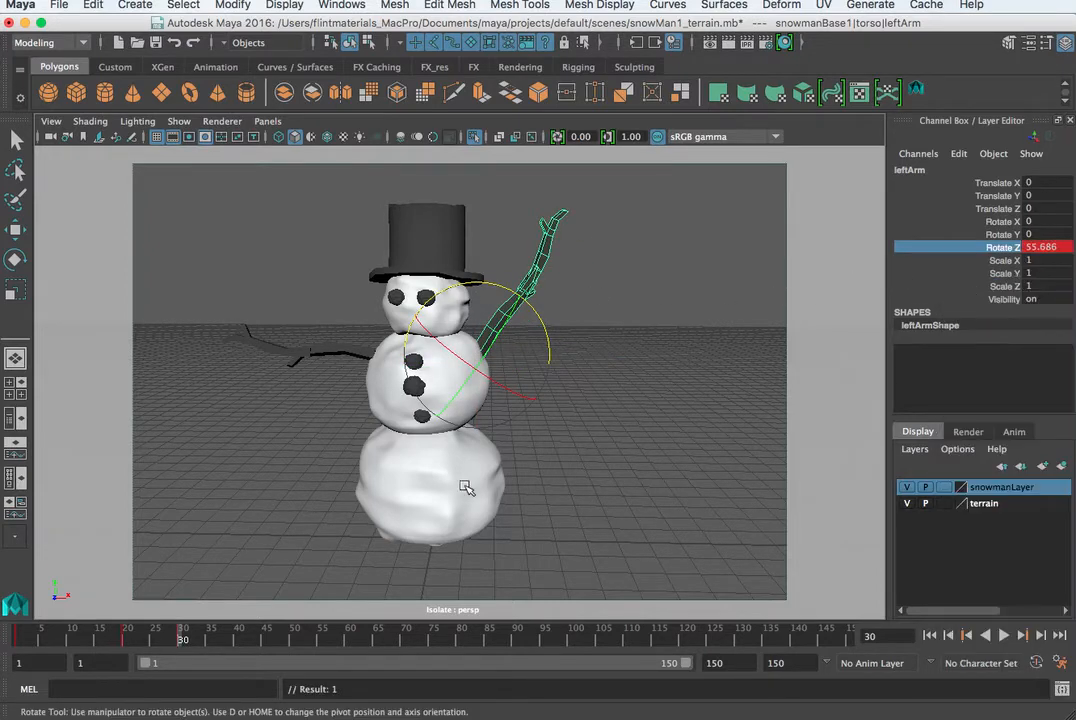
Compare the left arm's poses on frames 20 and 30 and scrub through the frames between them
click(126, 641)
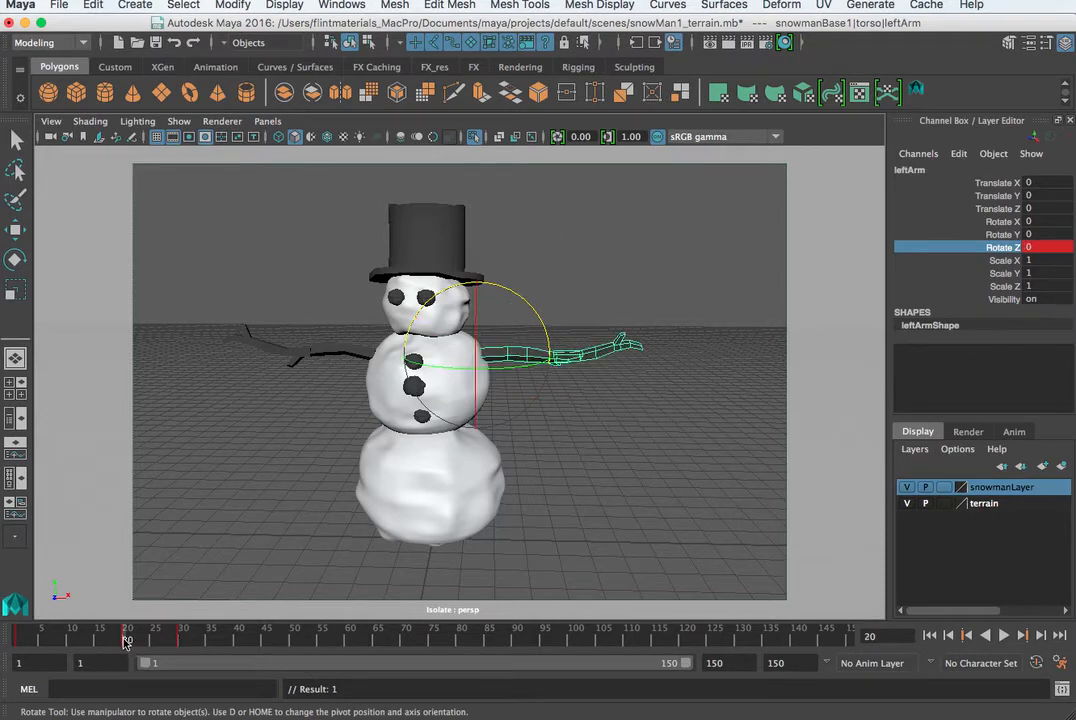
click(182, 641)
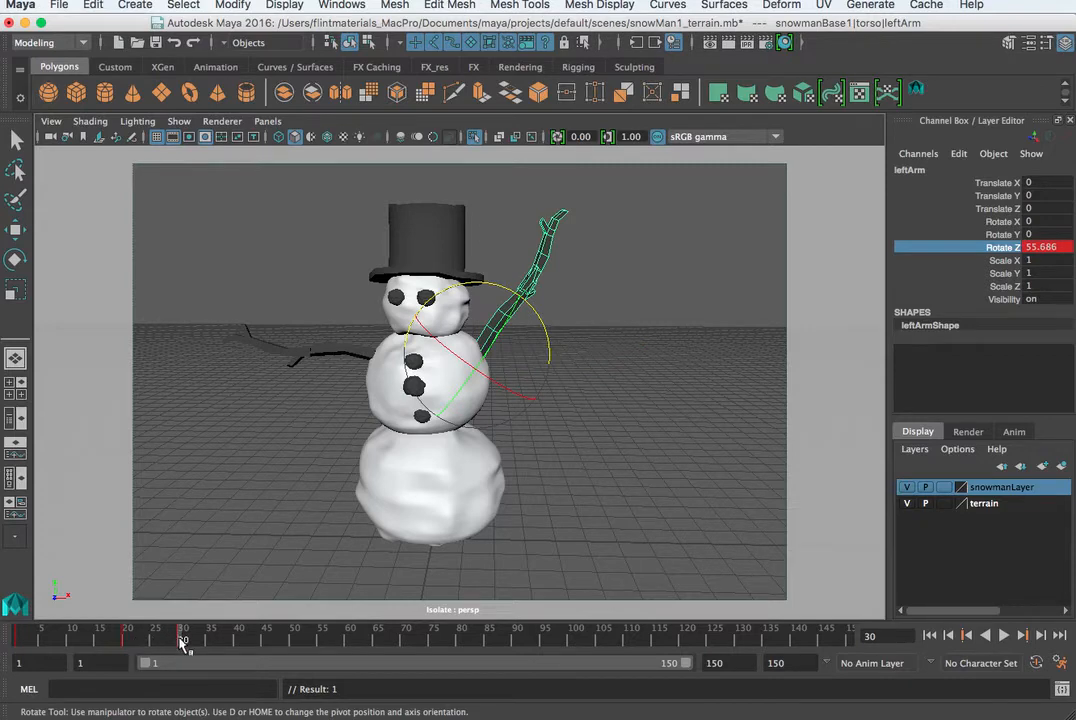
click(126, 641)
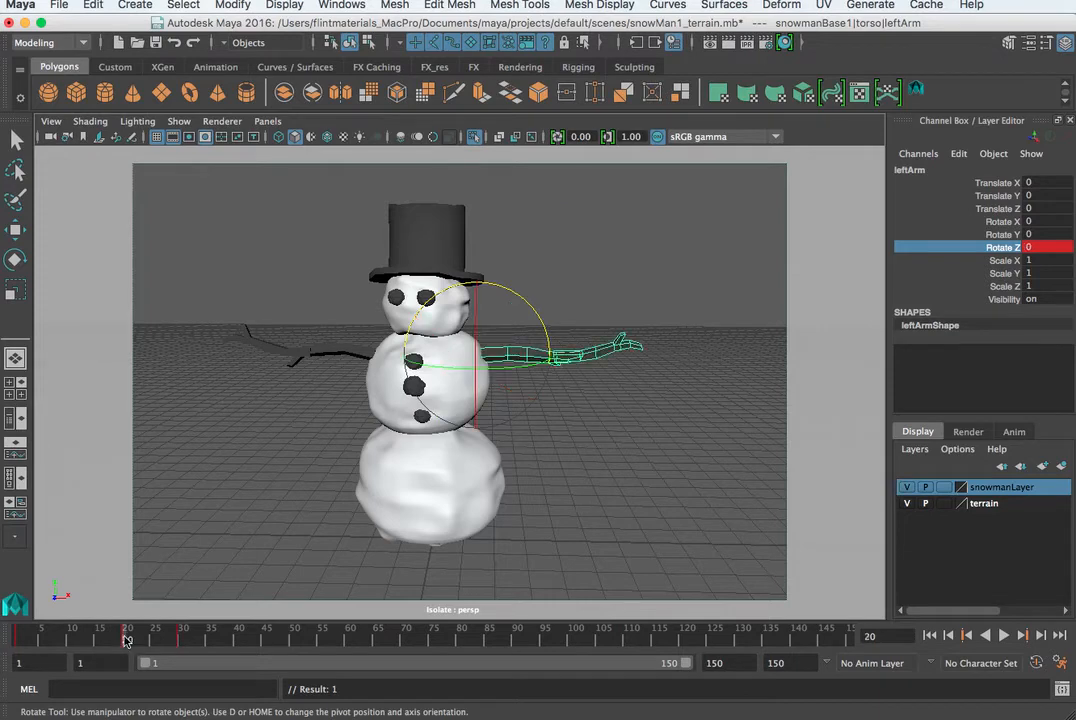
click(182, 641)
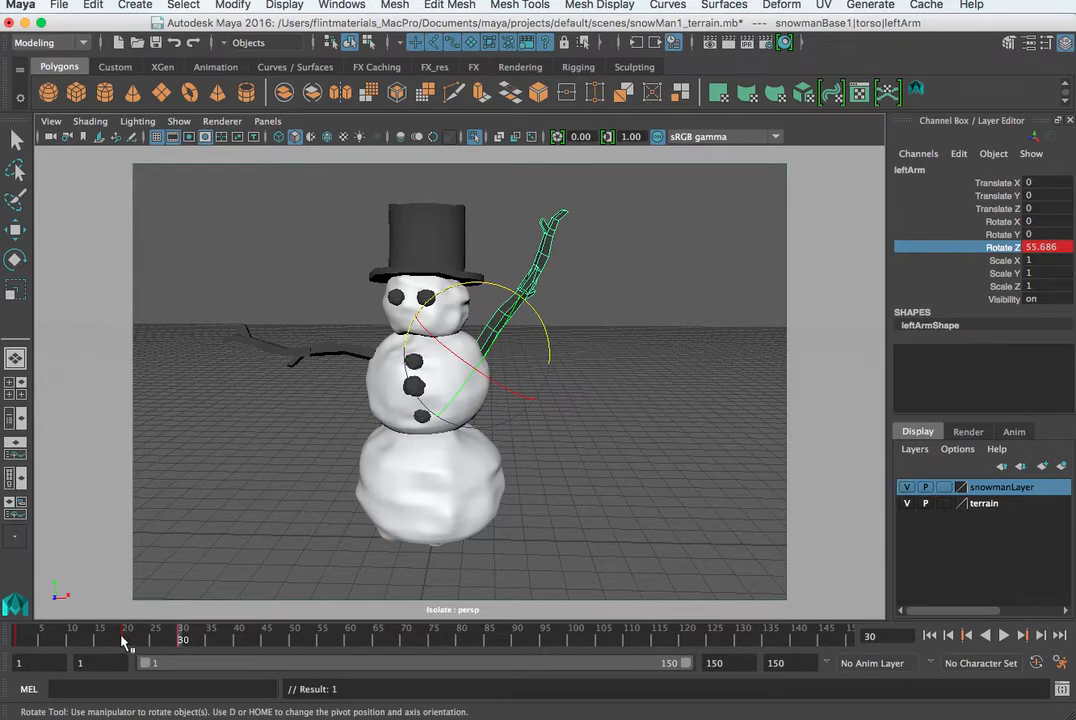
drag(123, 641, 166, 647)
Hold the raised arm pose by keying Rotate Z unchanged on frame 33
drag(93, 645, 197, 651)
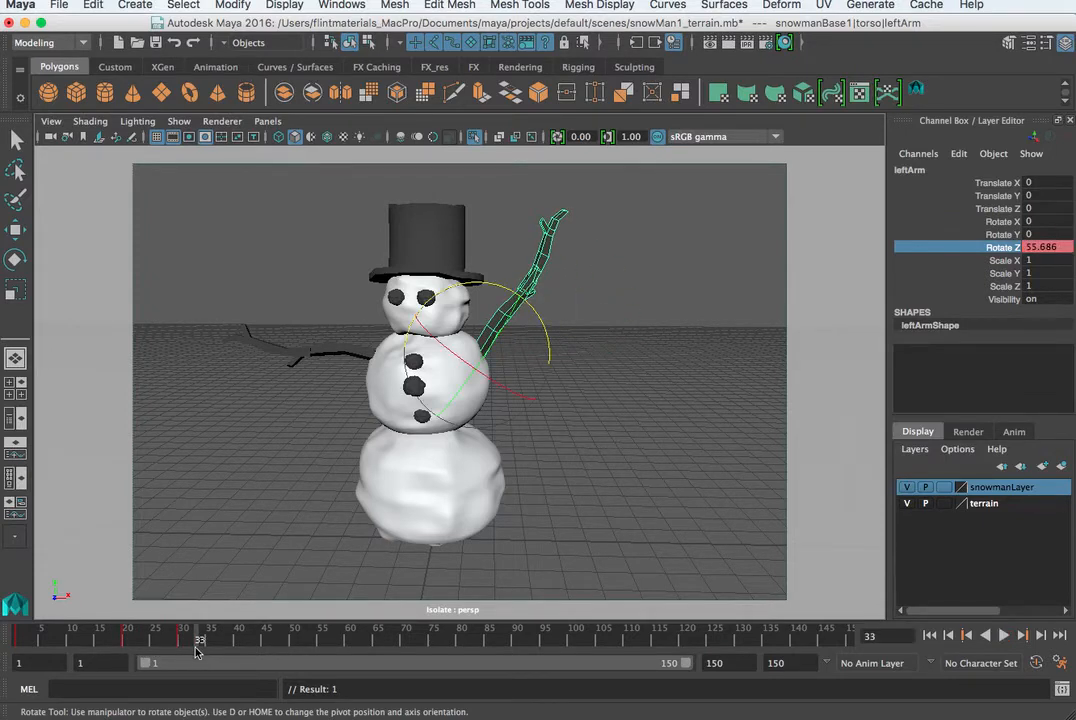
right_click(970, 250)
click(1012, 276)
On frame 40, rotate the left arm down to a Rotate Z of about 10.4 and key it
drag(203, 641, 238, 641)
drag(543, 323, 572, 384)
right_click(928, 250)
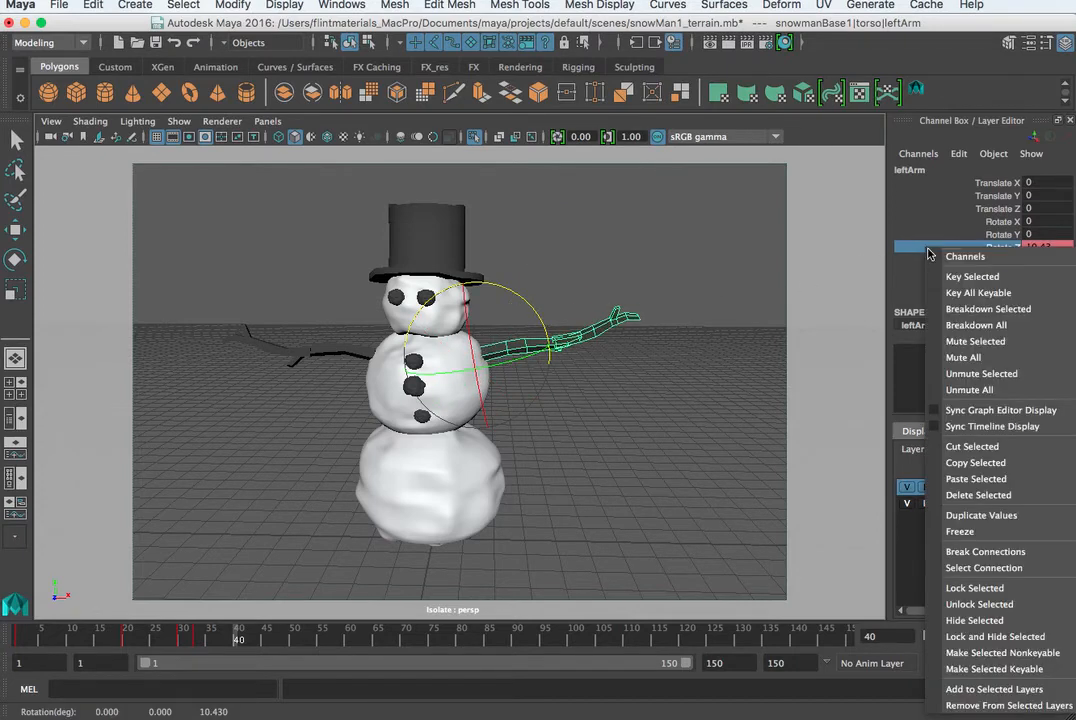
click(972, 276)
On frame 45, rotate the left arm up to a Rotate Z of about 44.6 and key it
drag(240, 645, 268, 648)
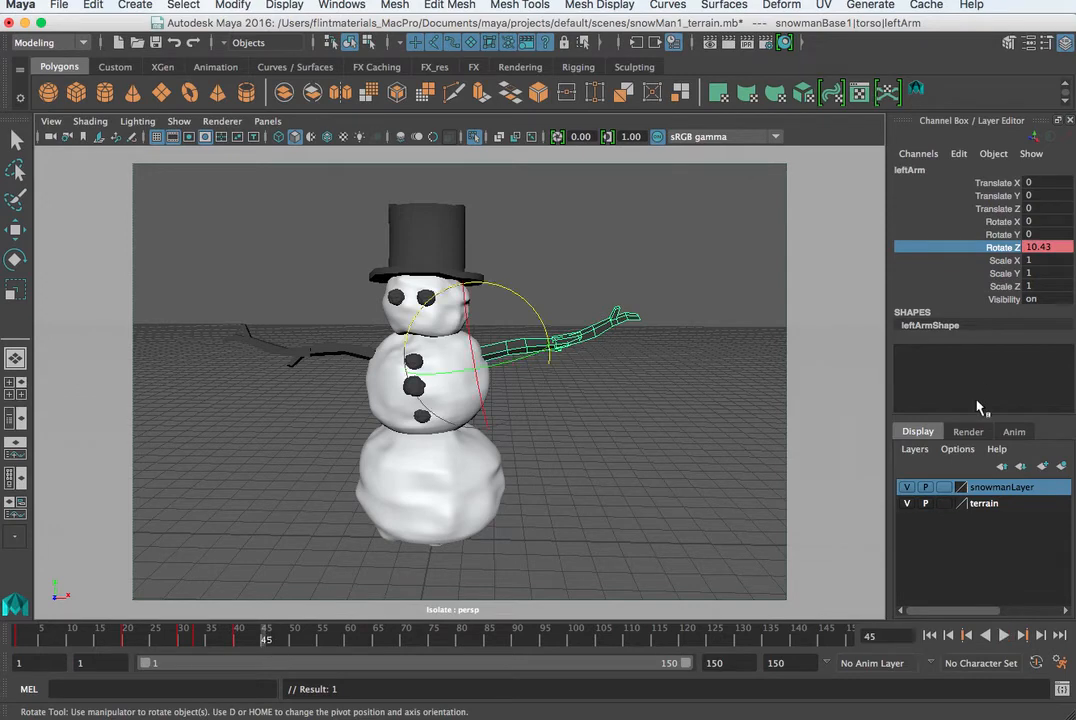
right_click(1018, 248)
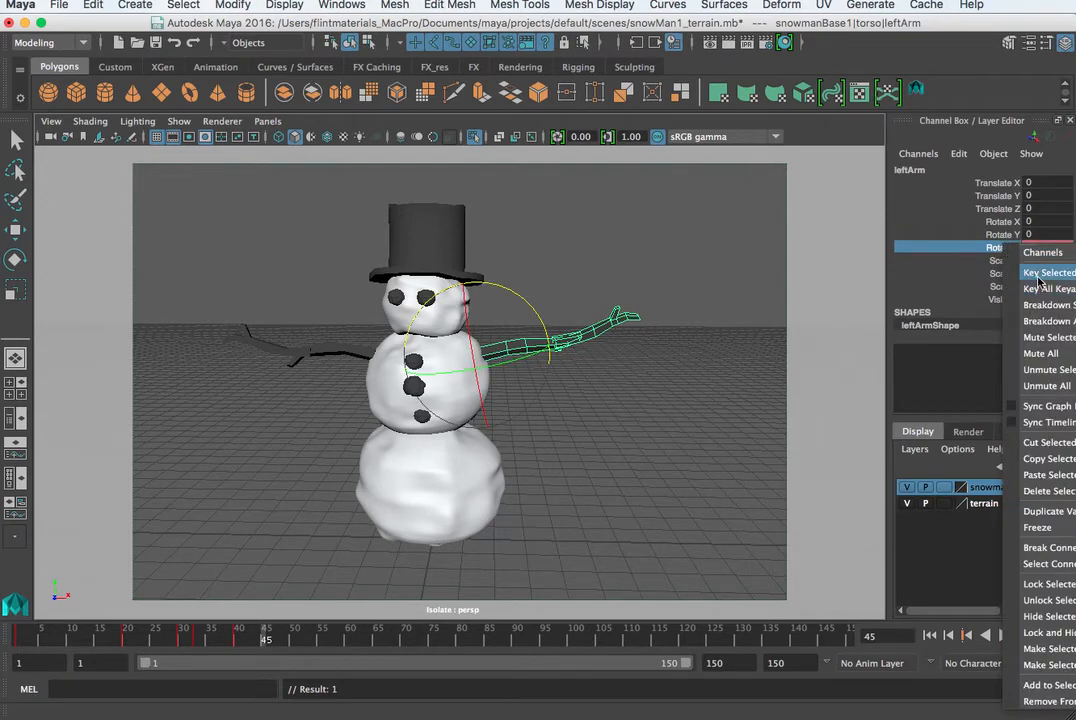
click(1040, 276)
drag(539, 315, 505, 285)
right_click(1012, 248)
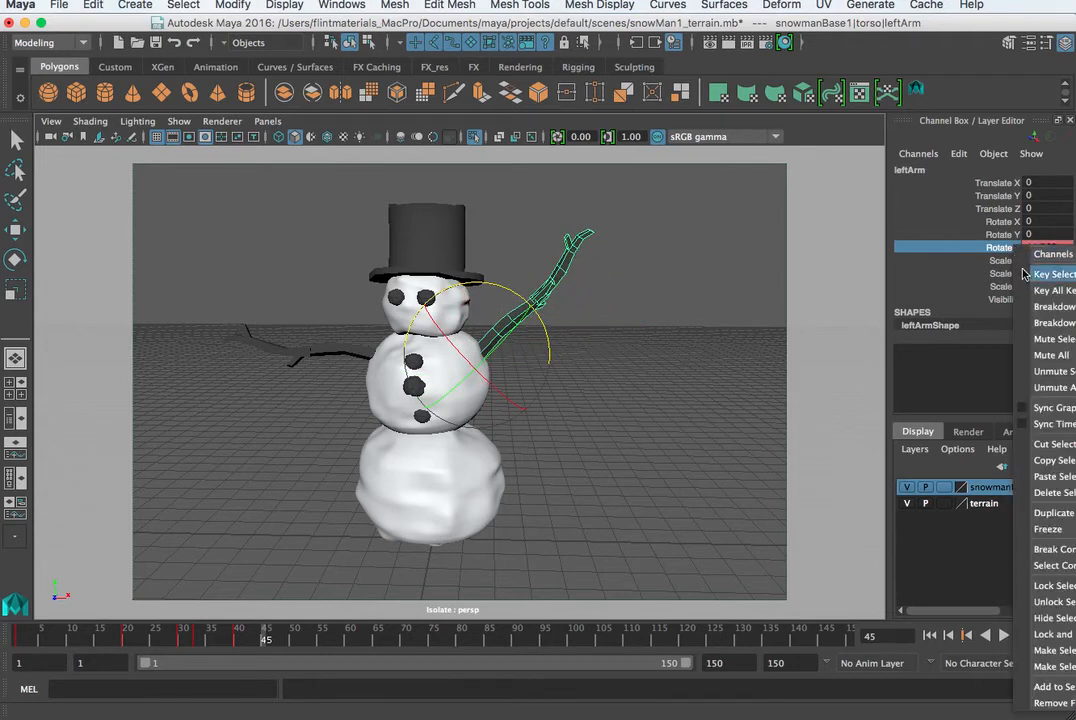
click(1040, 274)
On frame 48, rotate the left arm down to a Rotate Z of about 21.6 and key it
drag(276, 641, 284, 643)
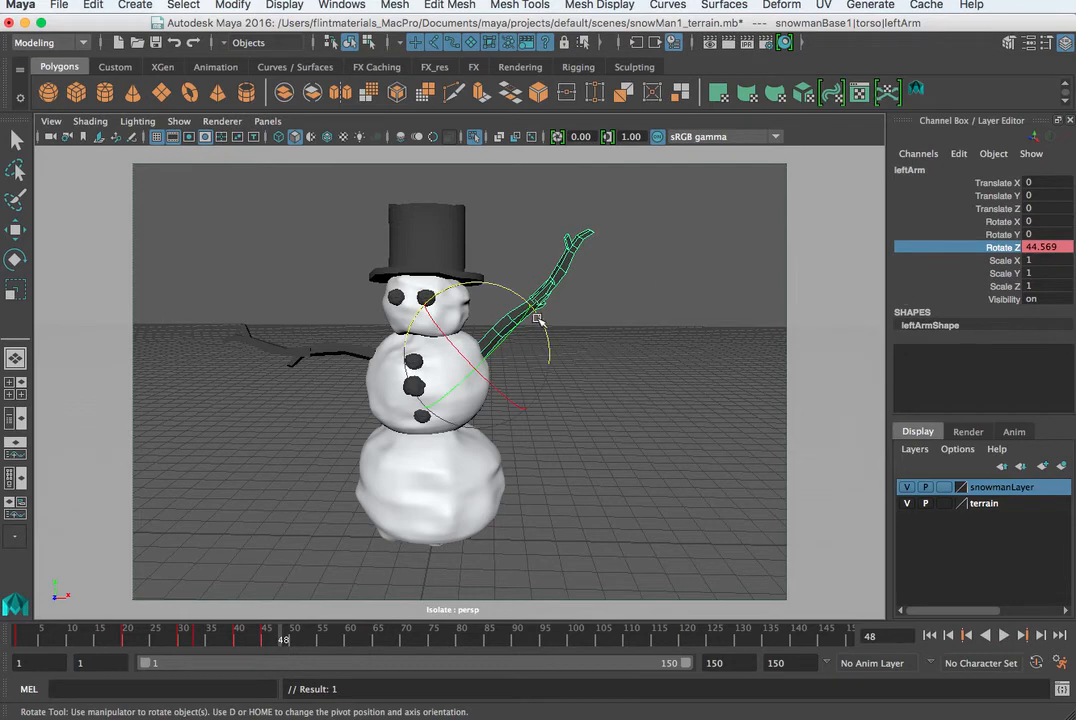
drag(537, 320, 636, 336)
right_click(932, 254)
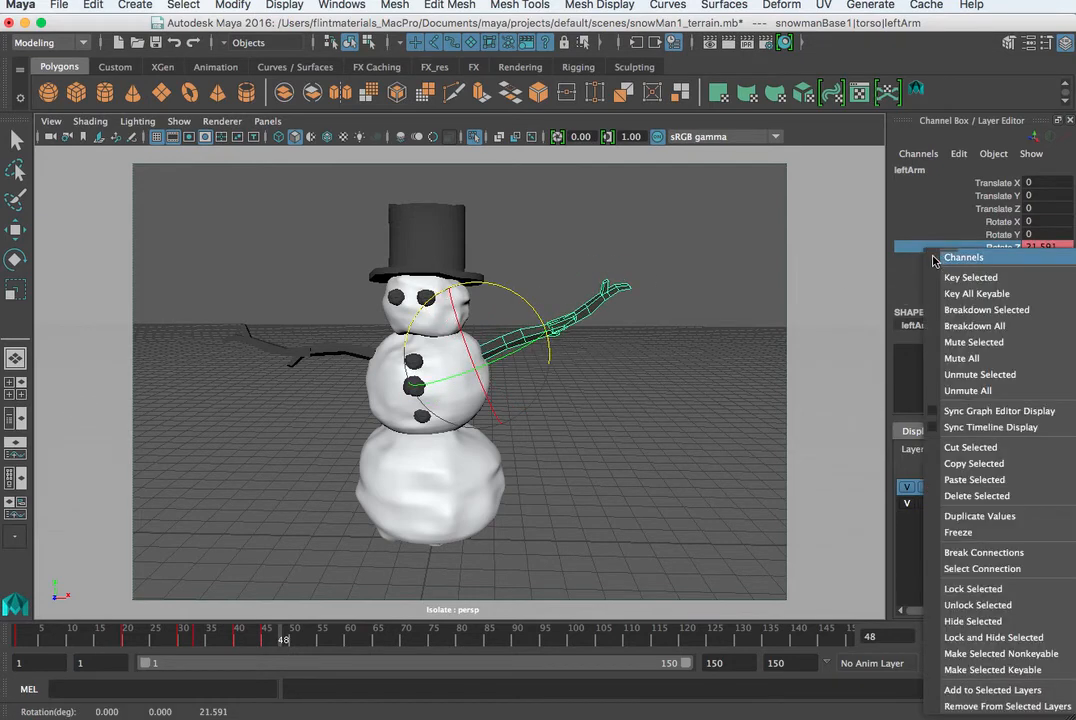
click(955, 277)
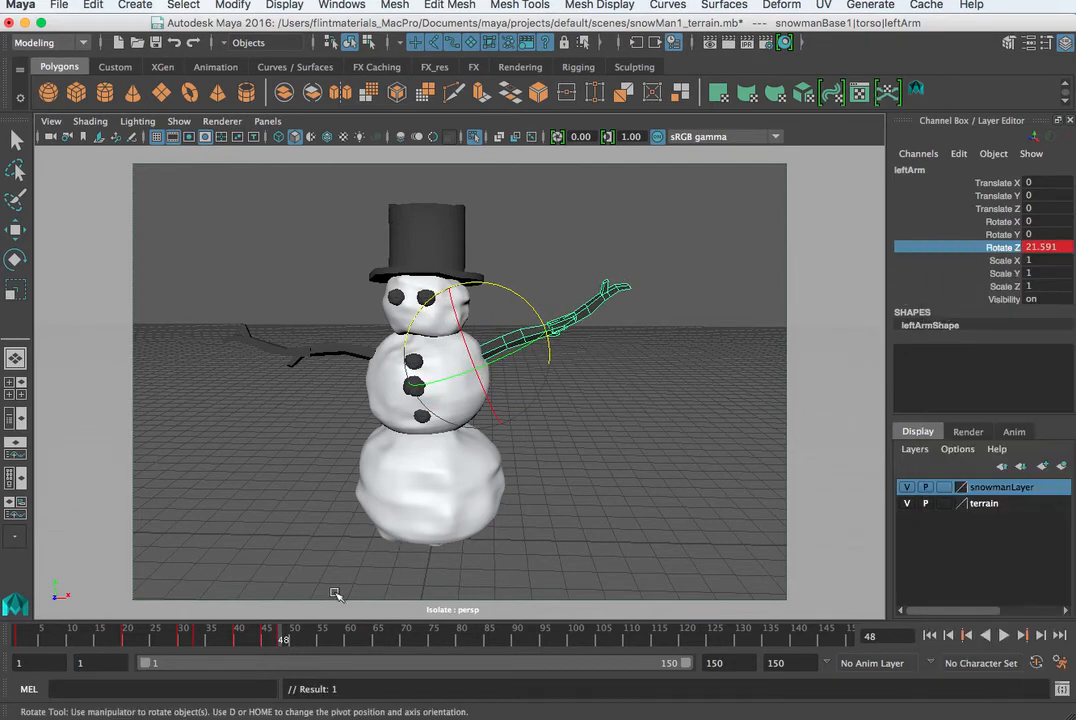
On frame 50, rotate the left arm up to a Rotate Z of about 33.9 and key it
click(293, 643)
drag(573, 332, 524, 303)
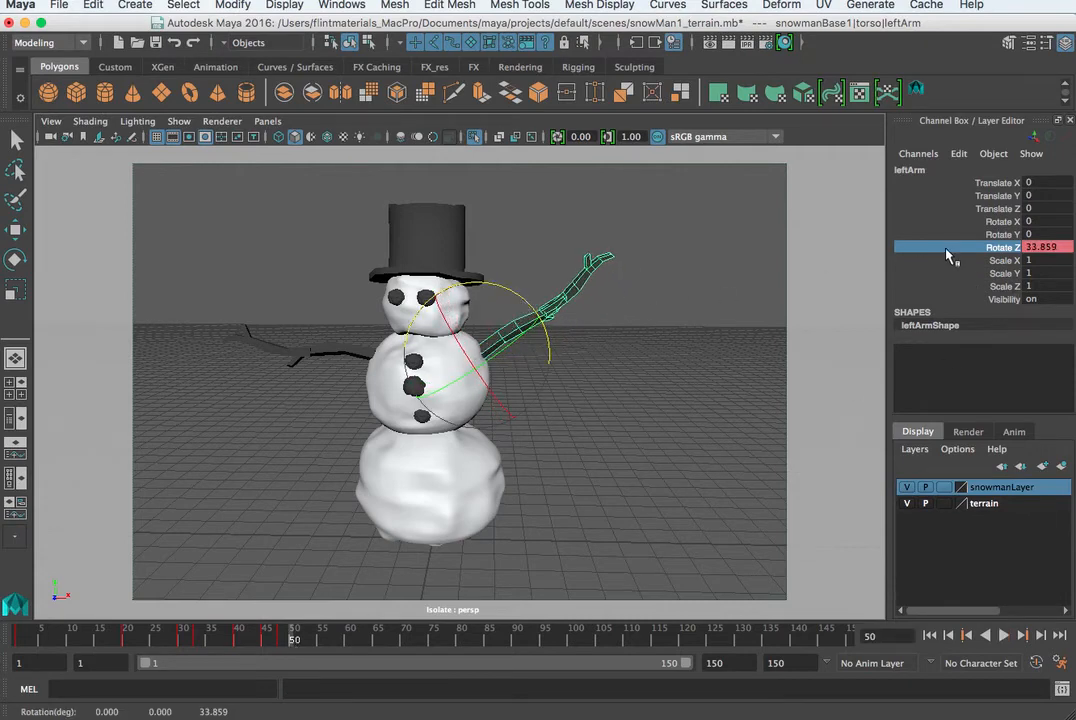
right_click(955, 248)
click(975, 275)
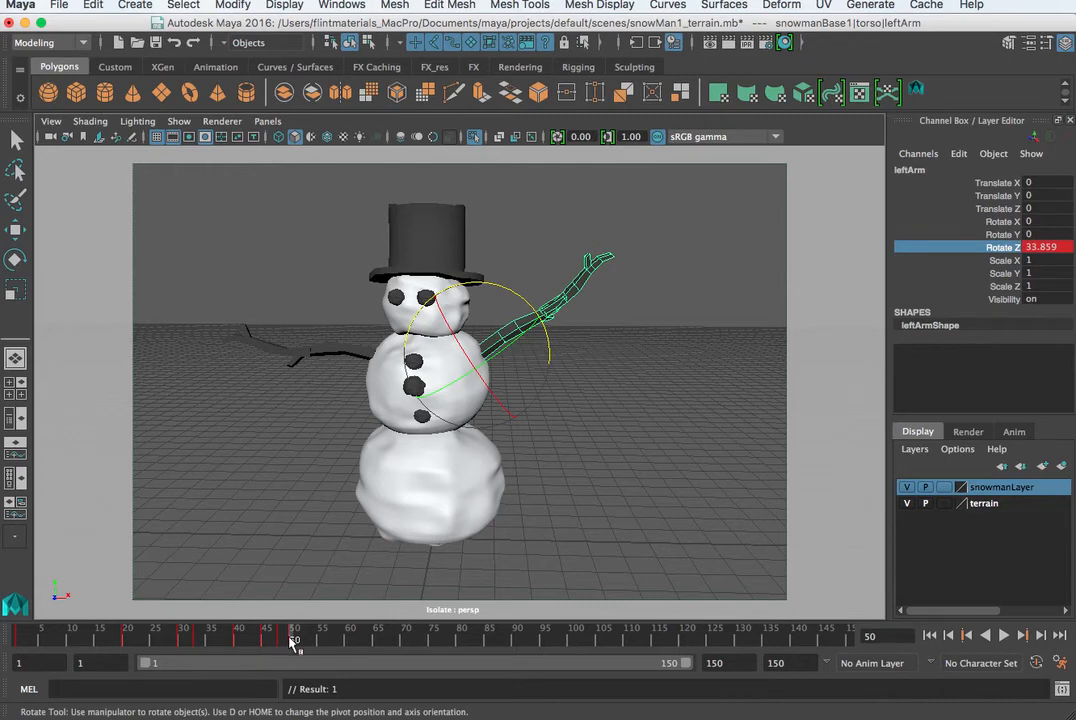
Play the arm wave from frame 1, stop playback, and return the current time to frame 50
drag(291, 639, 25, 643)
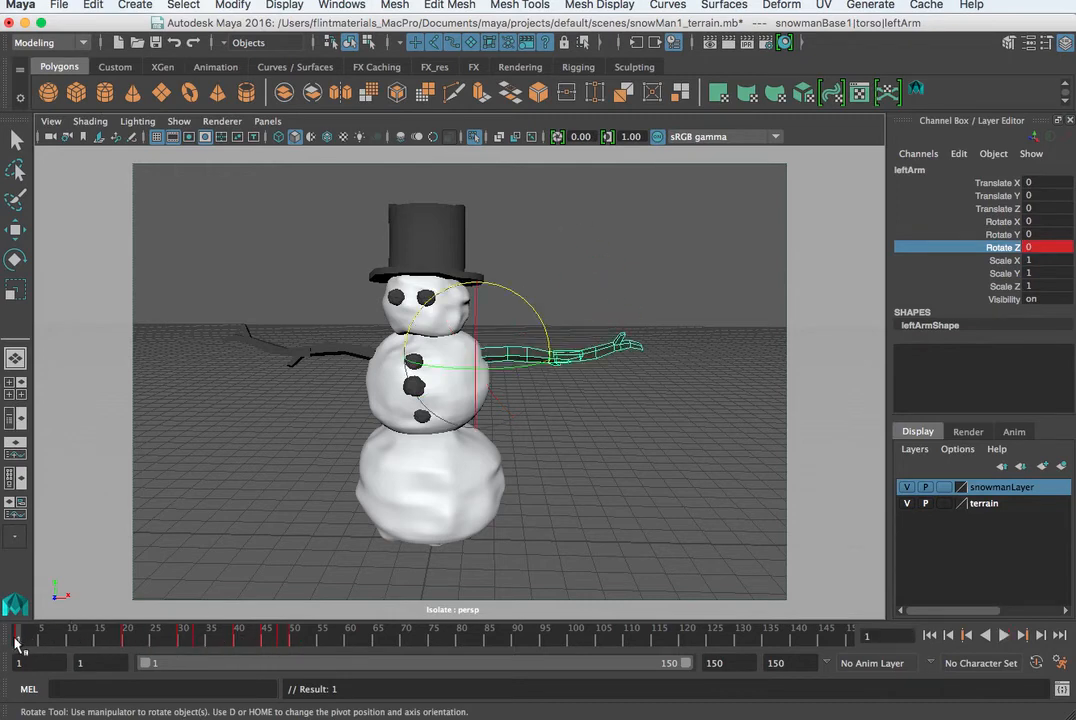
click(1003, 635)
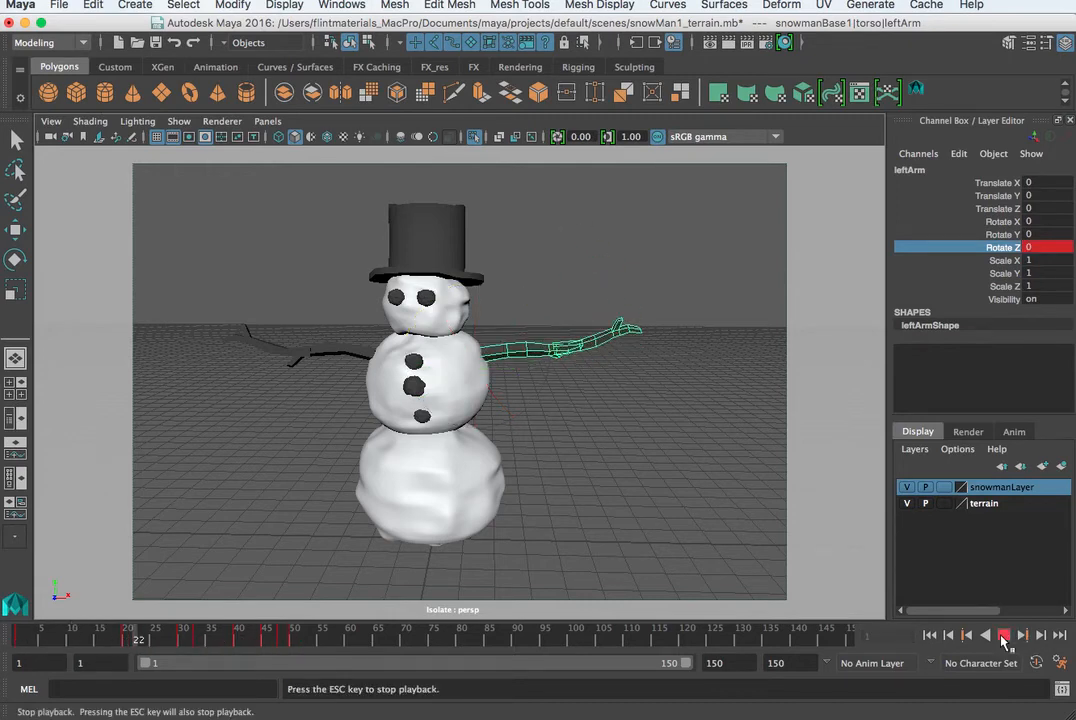
click(1003, 636)
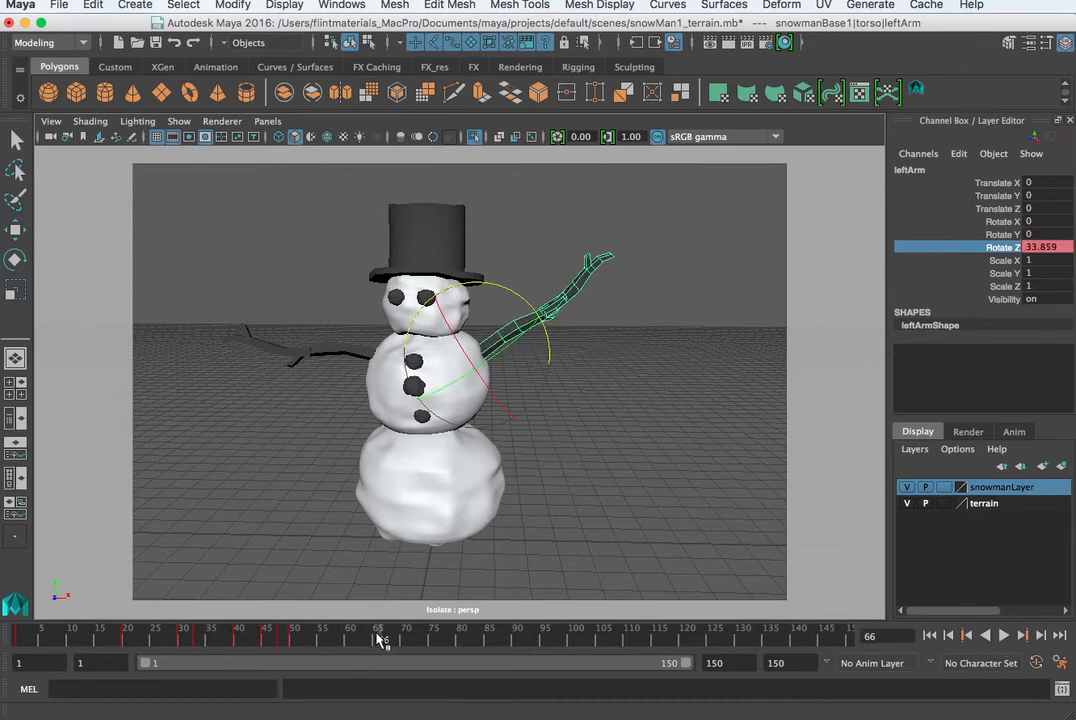
drag(381, 640, 297, 637)
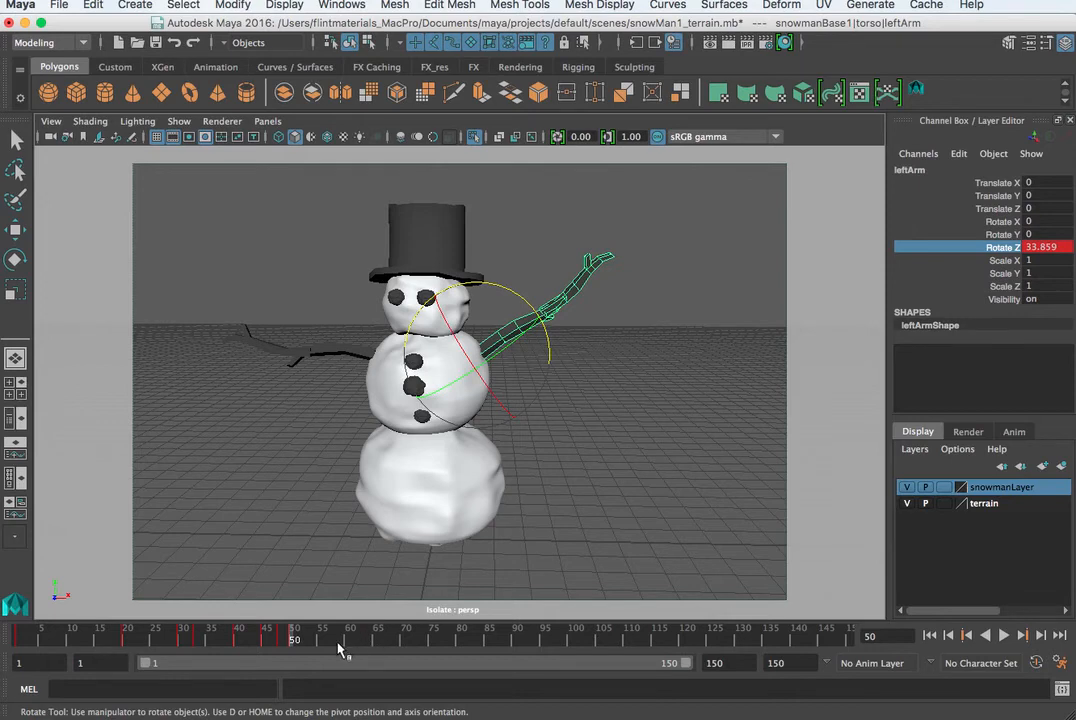
Select the snowman base, the torso and the left arm in turn to compare their key ticks on the timeline
click(480, 459)
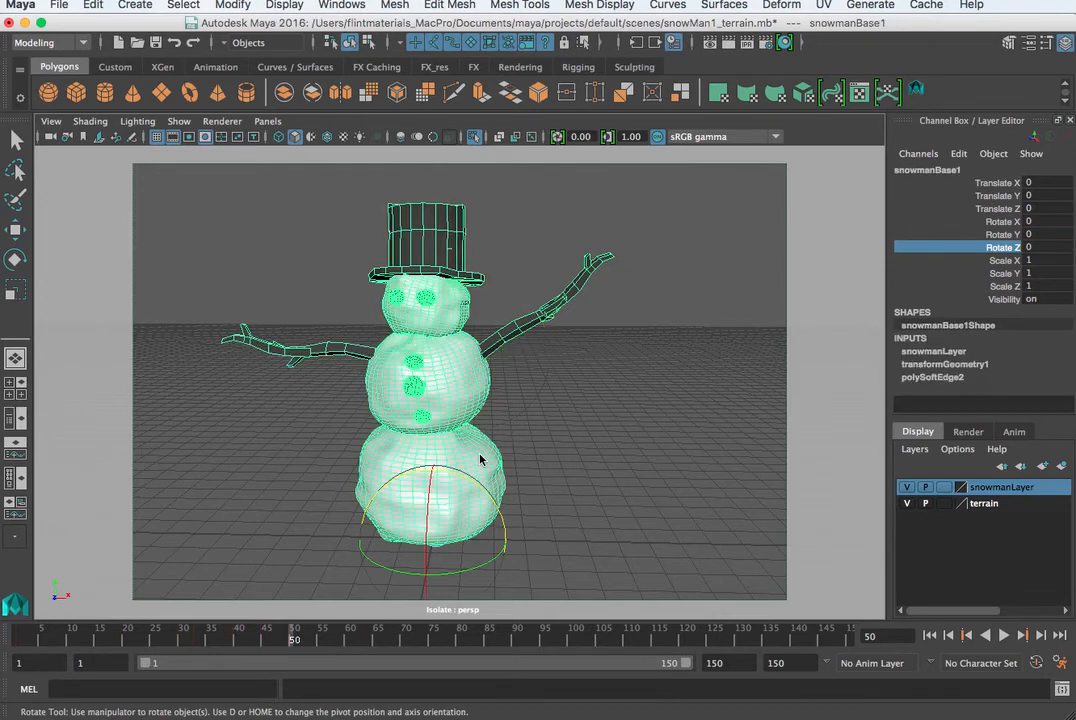
click(990, 222)
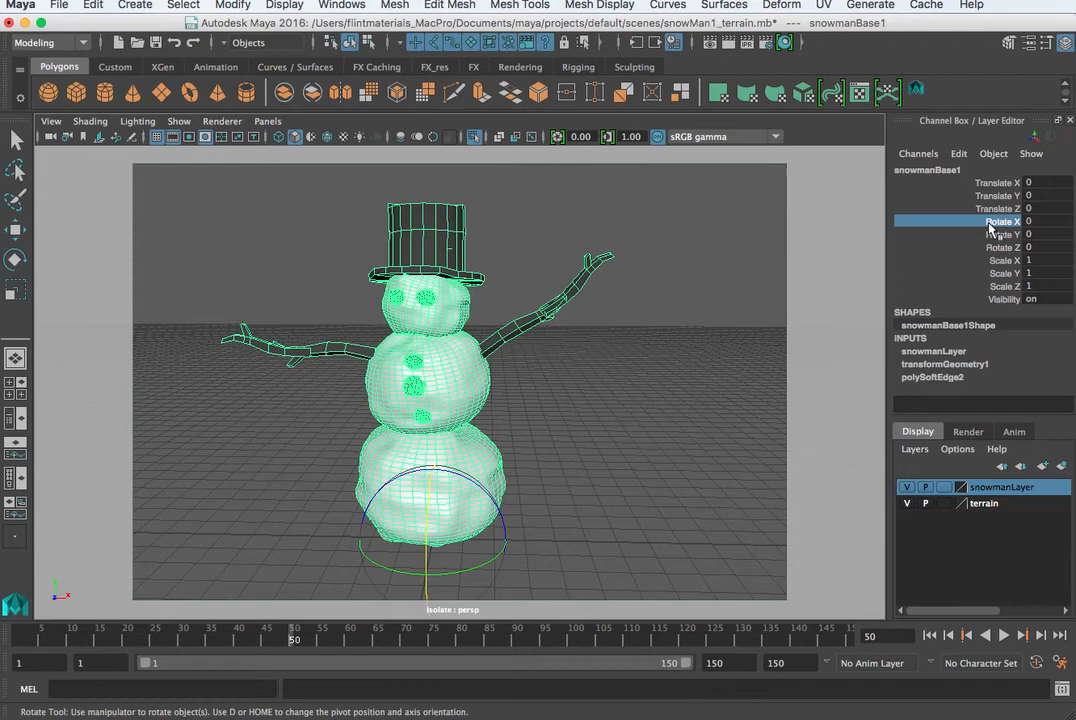
right_click(932, 221)
click(853, 256)
click(495, 444)
click(449, 386)
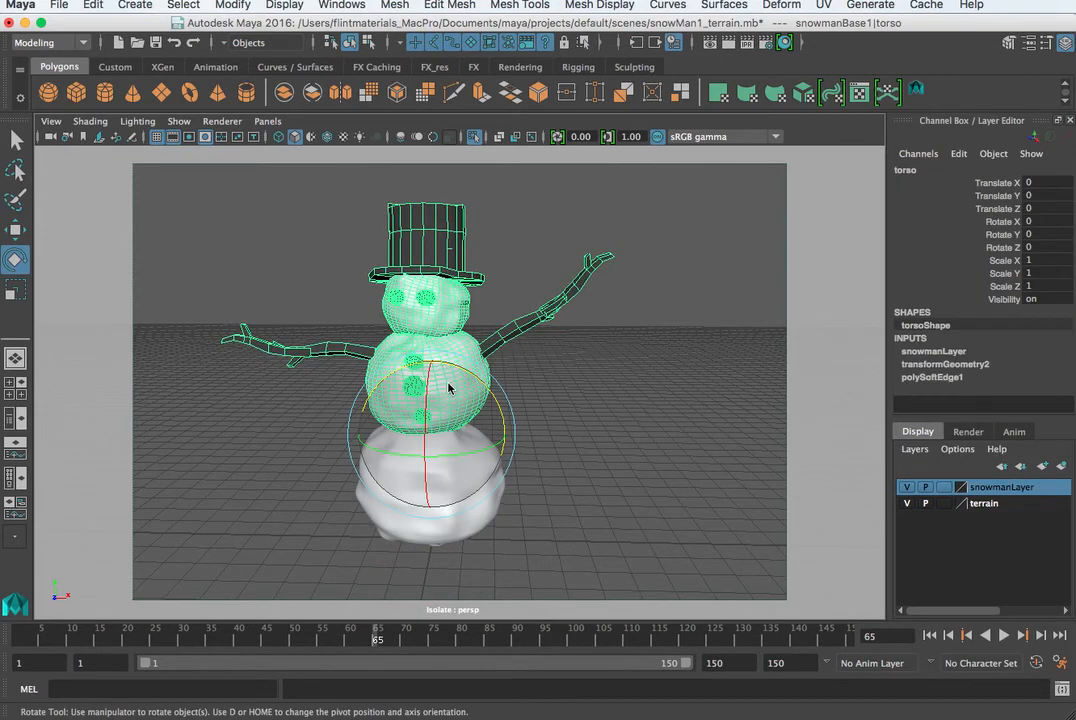
click(510, 338)
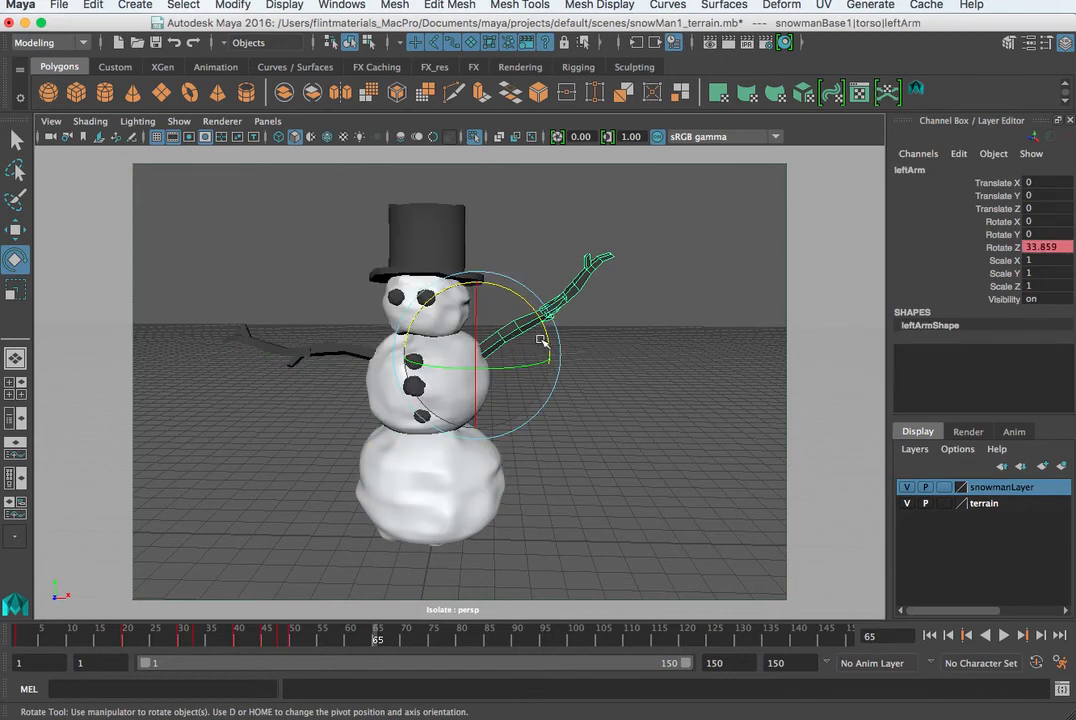
Step back through the left arm's keys to frame 45 and delete the key there
drag(300, 645, 367, 640)
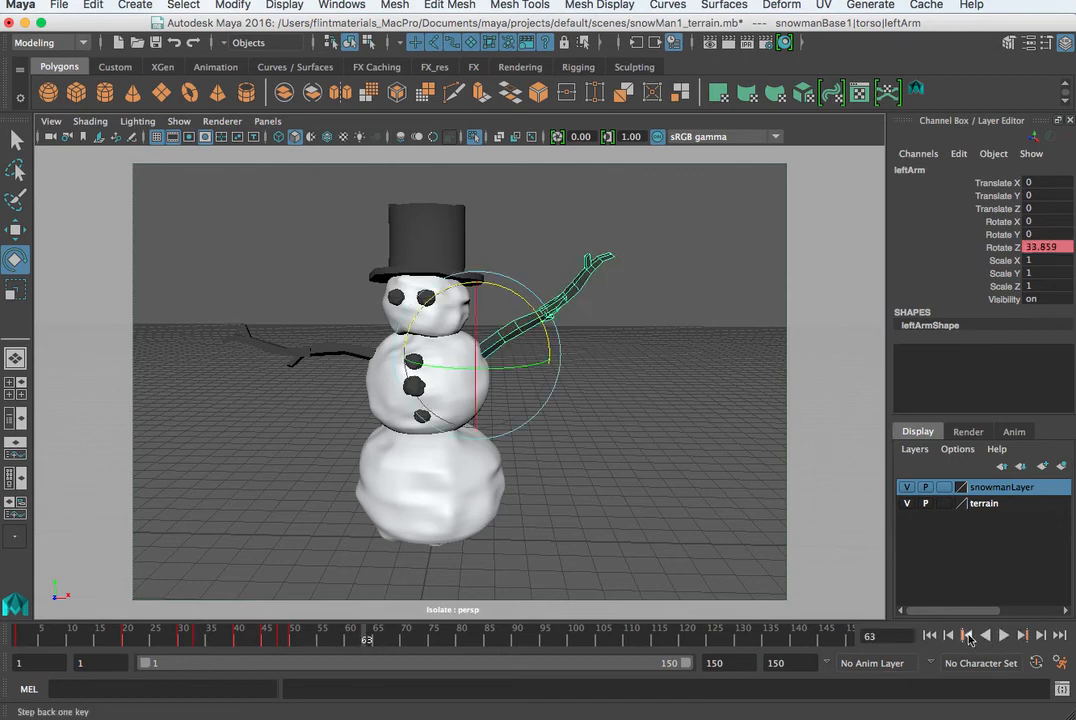
click(967, 635)
click(968, 636)
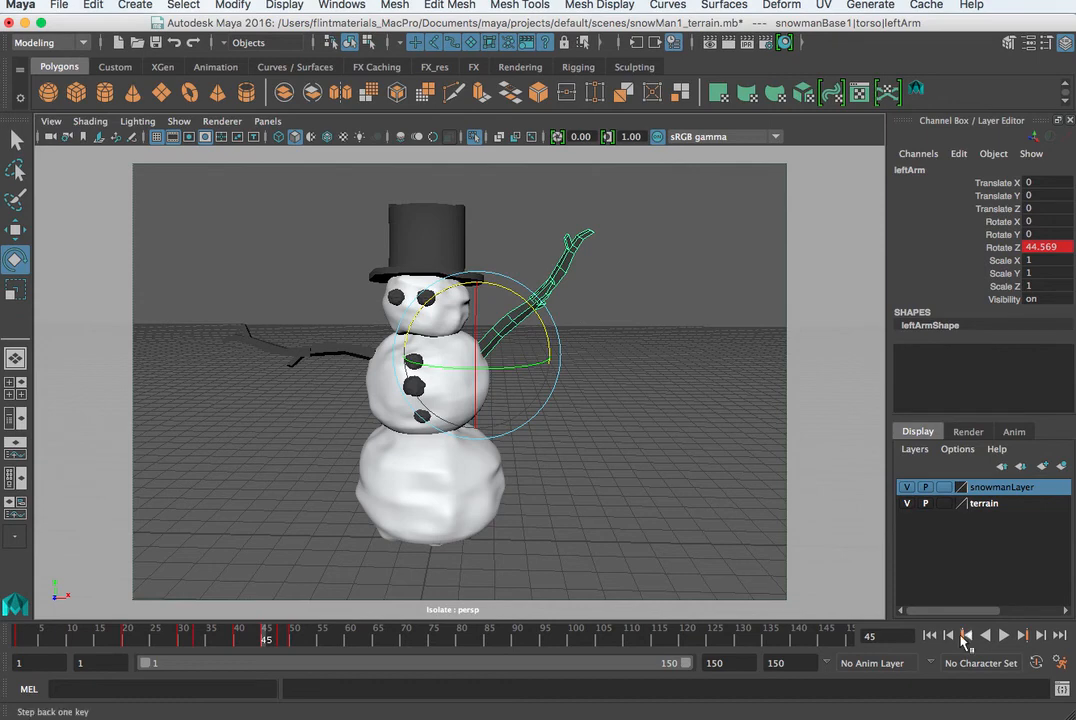
right_click(267, 641)
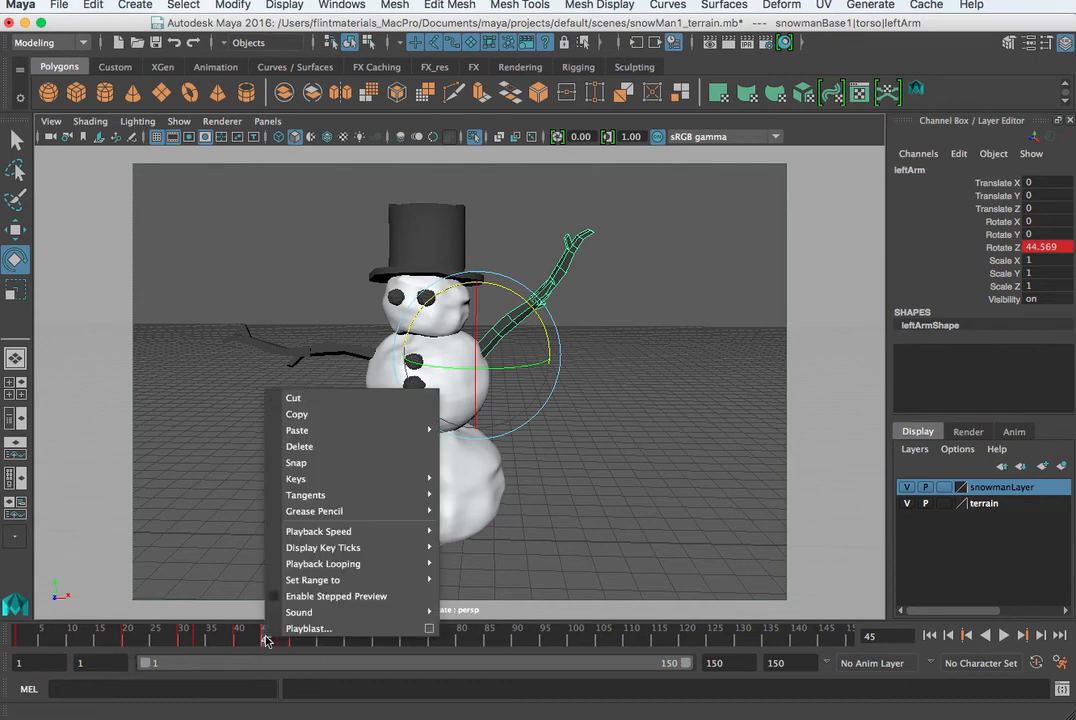
mouse_move(285, 481)
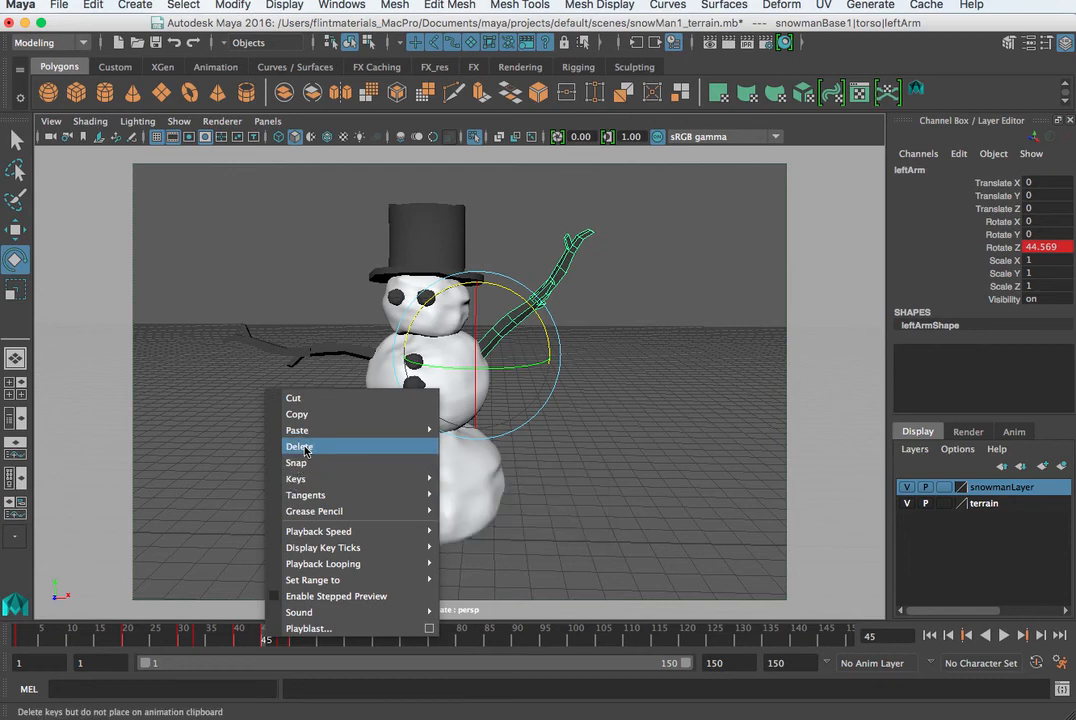
click(301, 446)
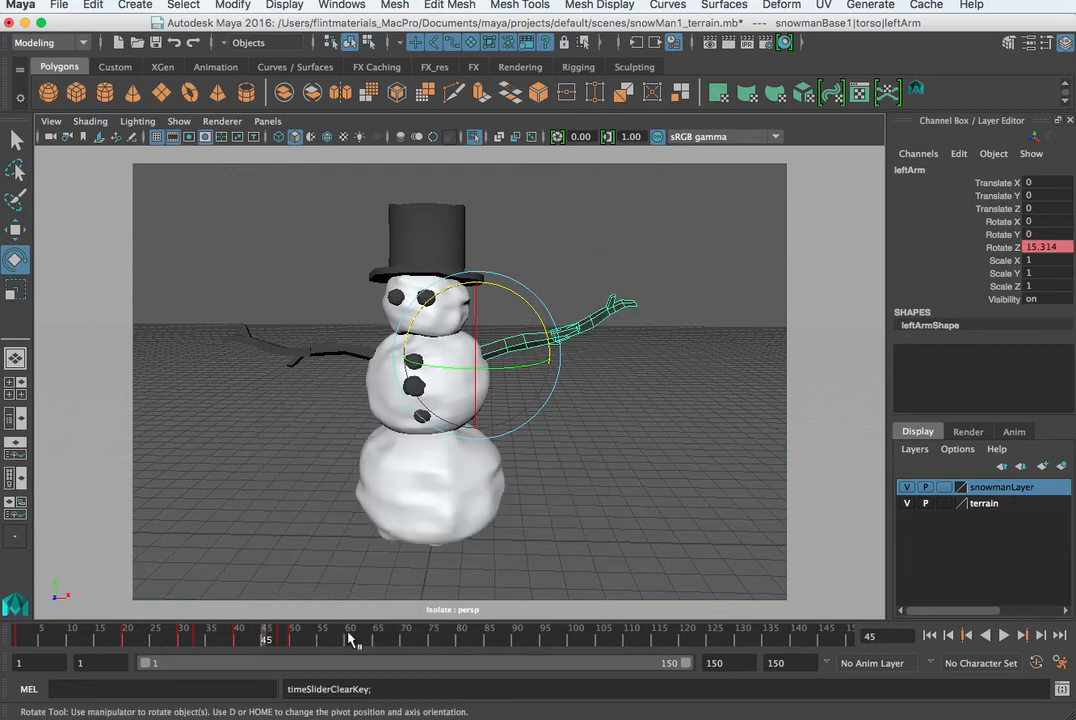
Delete all of the left arm's keys across the whole timeline, and play the scene to check the arm's motion
drag(350, 640, 18, 640)
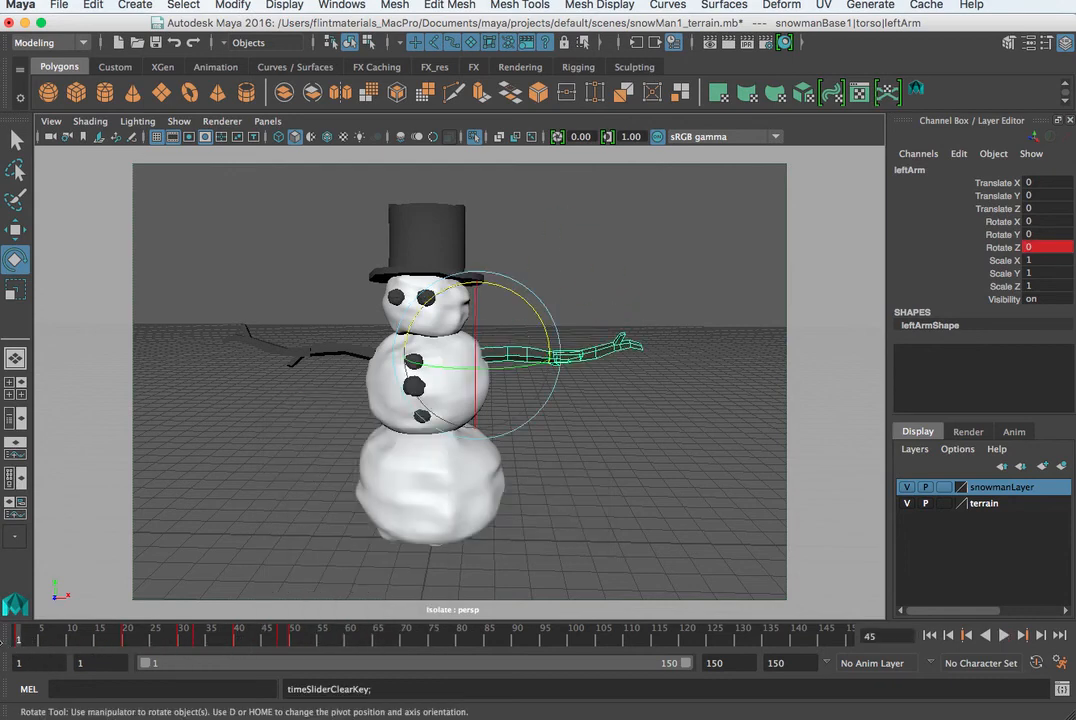
double_click(104, 641)
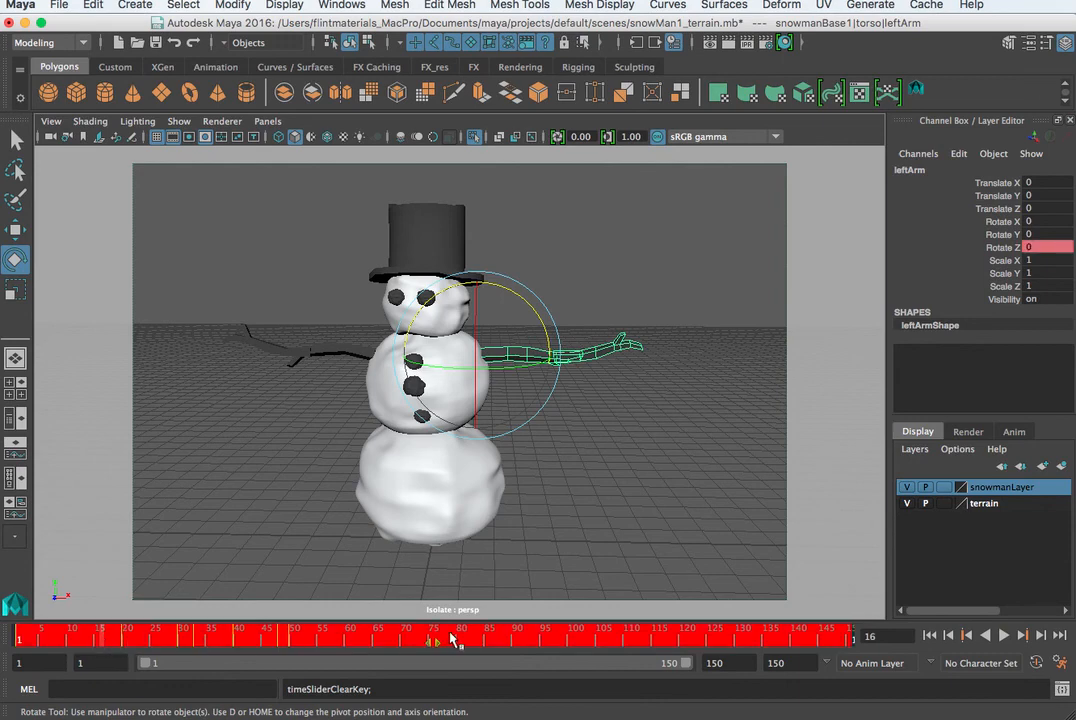
right_click(218, 641)
click(247, 445)
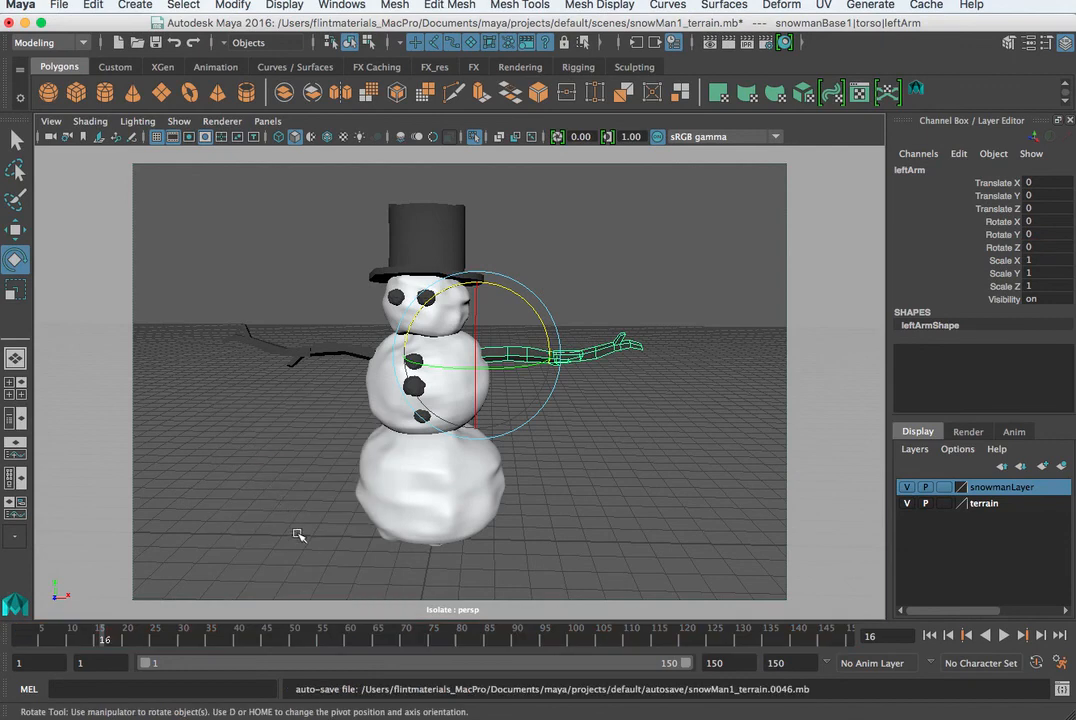
key(alt+v)
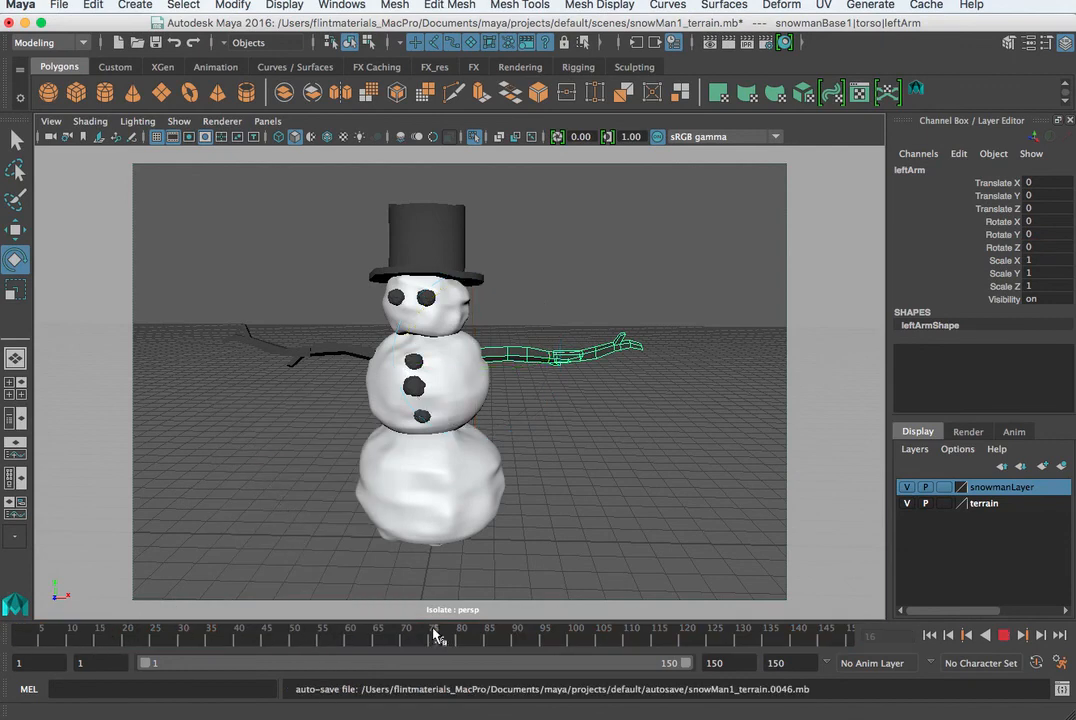
key(alt+v)
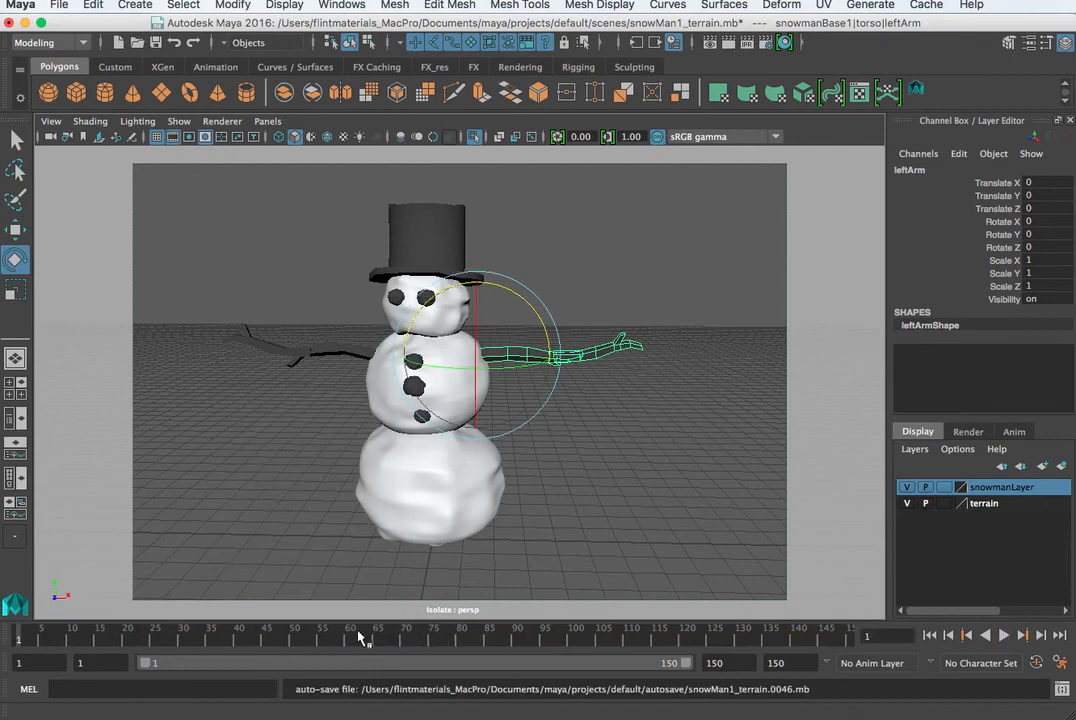